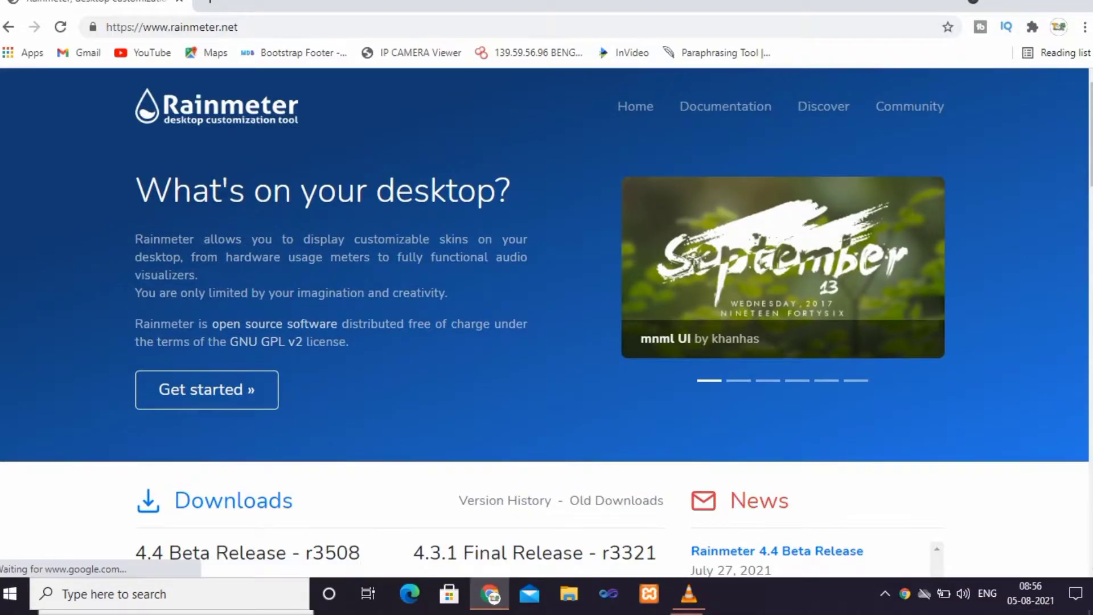
scroll(545, 327, down, 6)
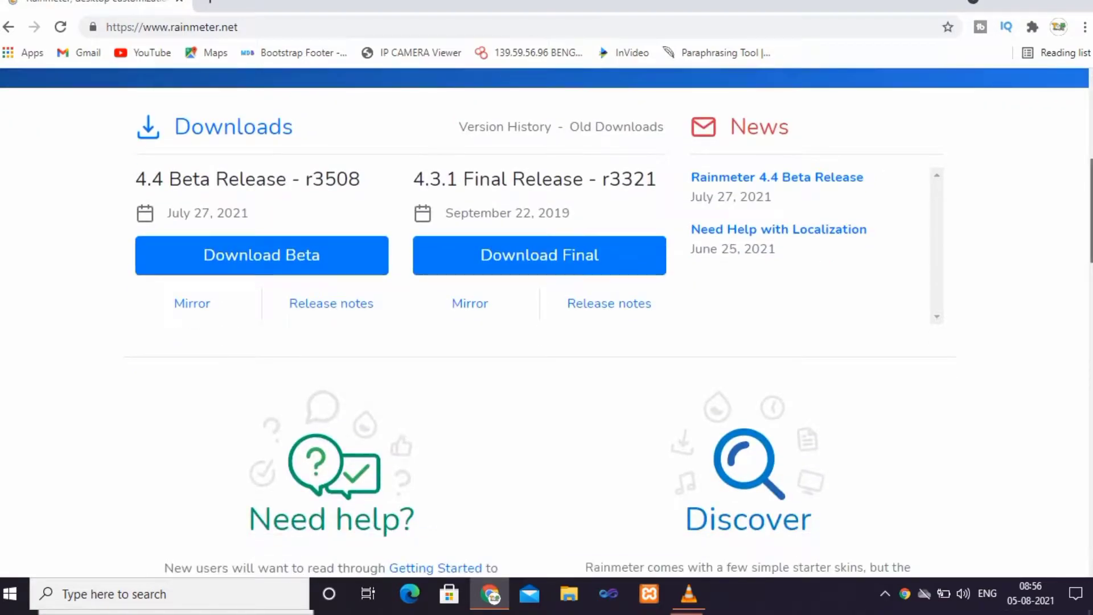
scroll(544, 328, up, 1)
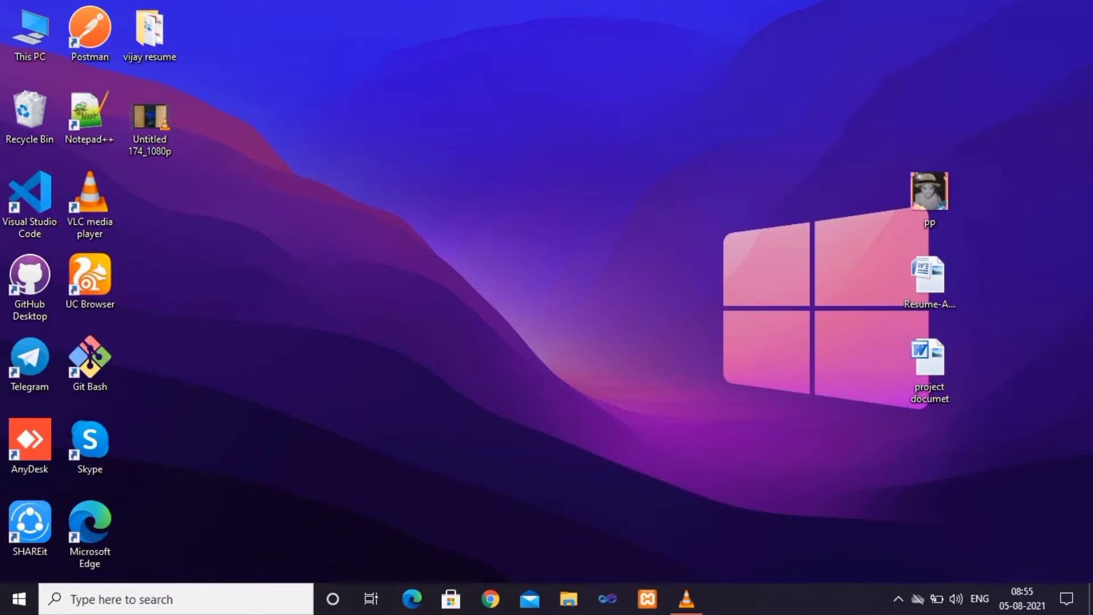
Step: Open Chrome with the Person 1 profile and clear the enhanced security offer, closing its settings page
click(490, 599)
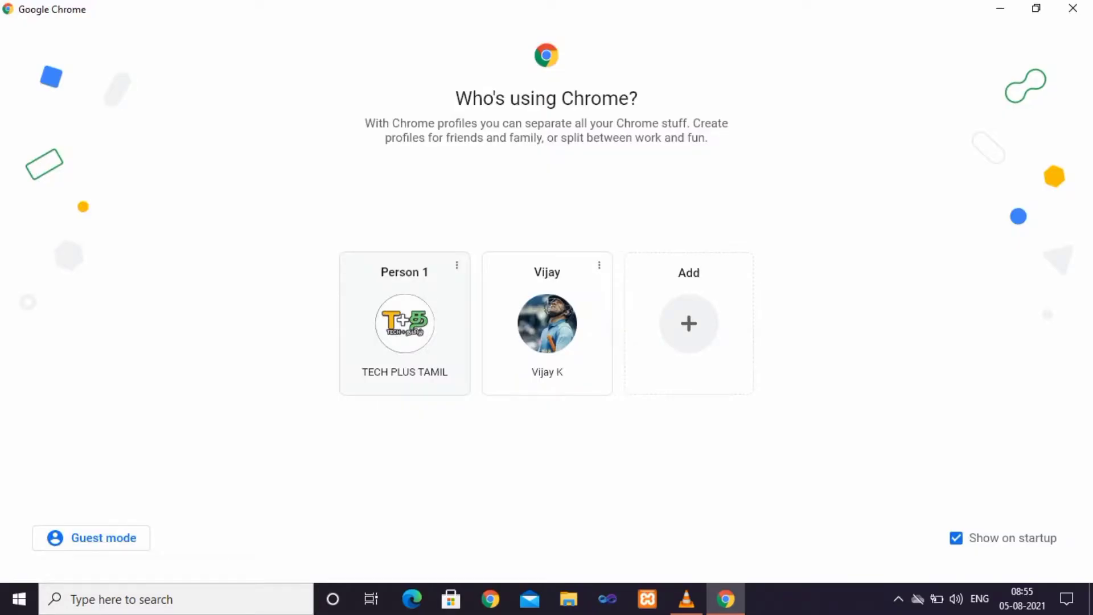
click(405, 323)
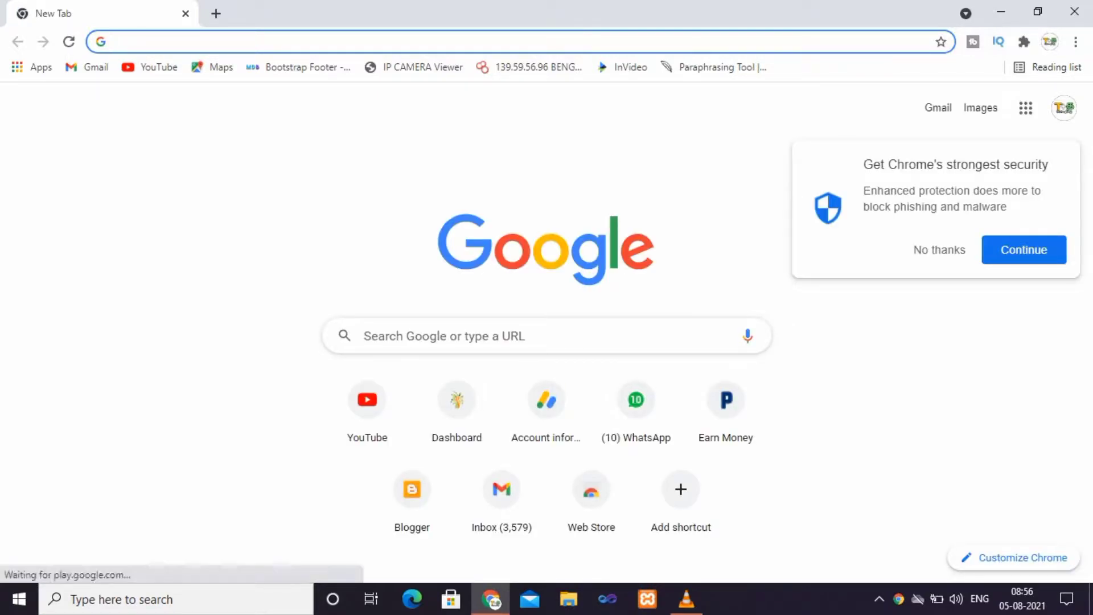
click(1024, 249)
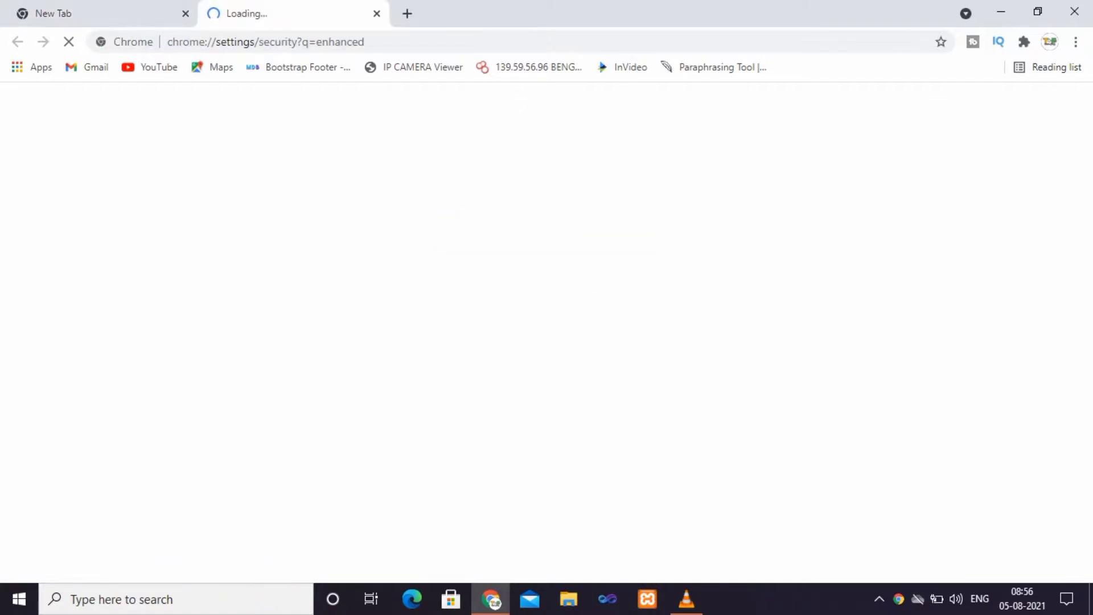
key(ctrl+w)
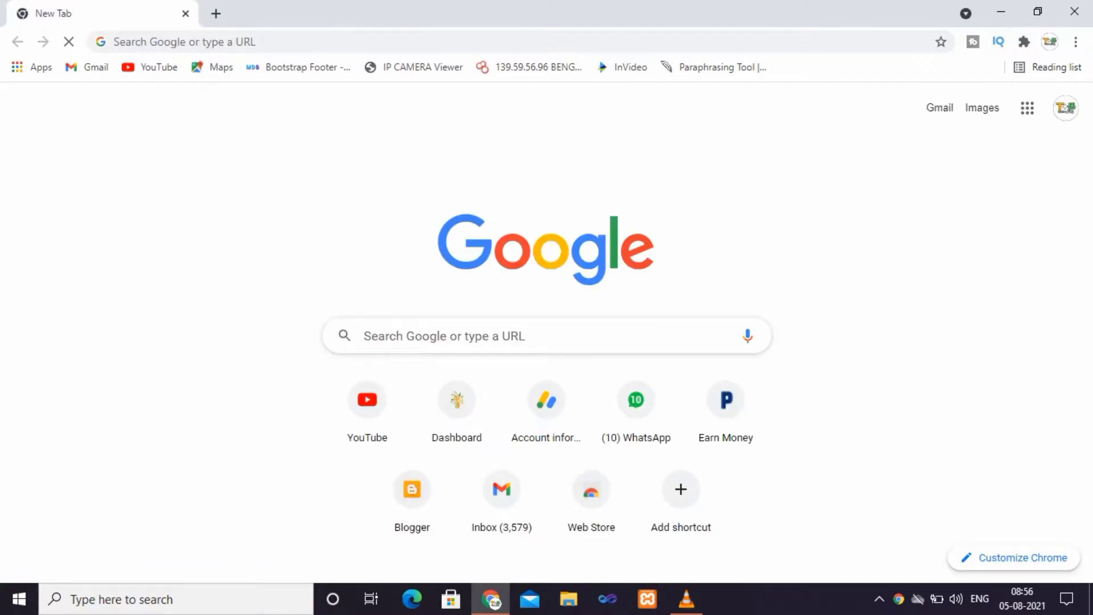
Step: Search Google for "rainmeter" and open the official rainmeter.net site
click(365, 336)
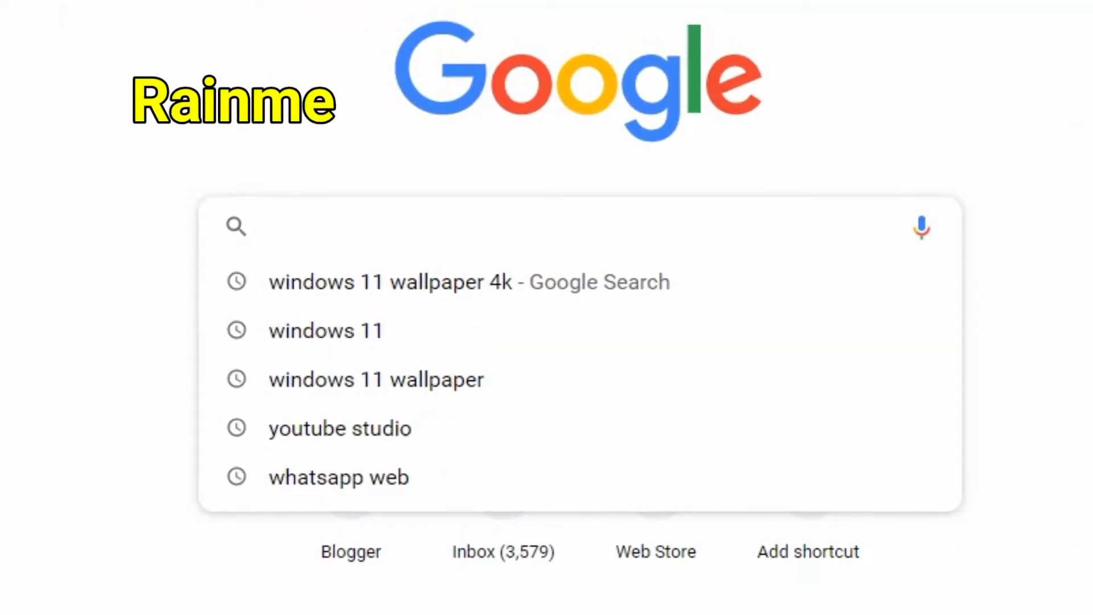
text(rain)
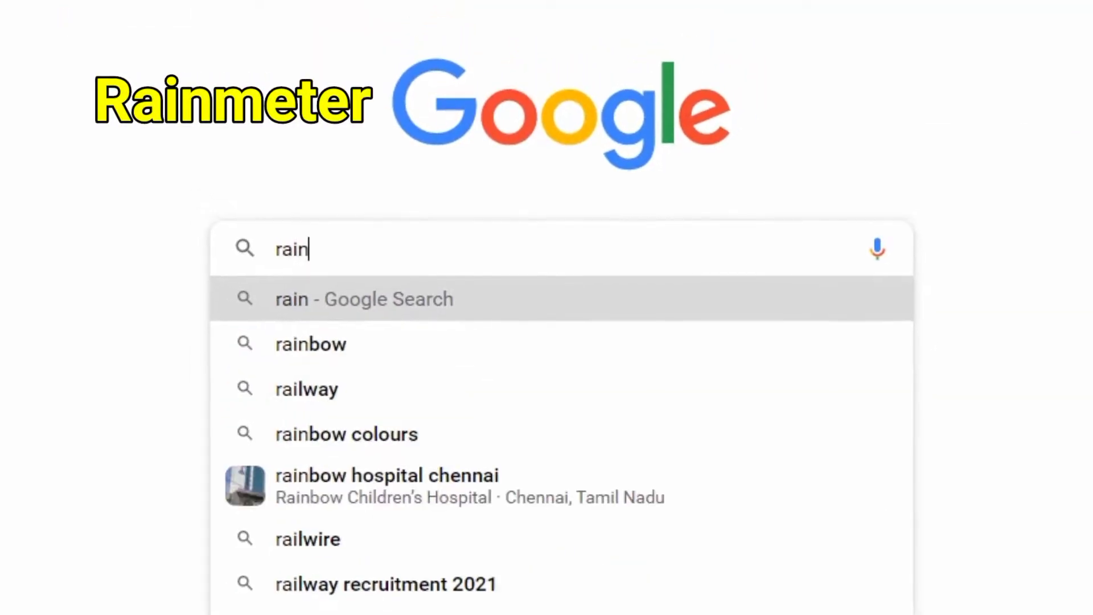
text(meter)
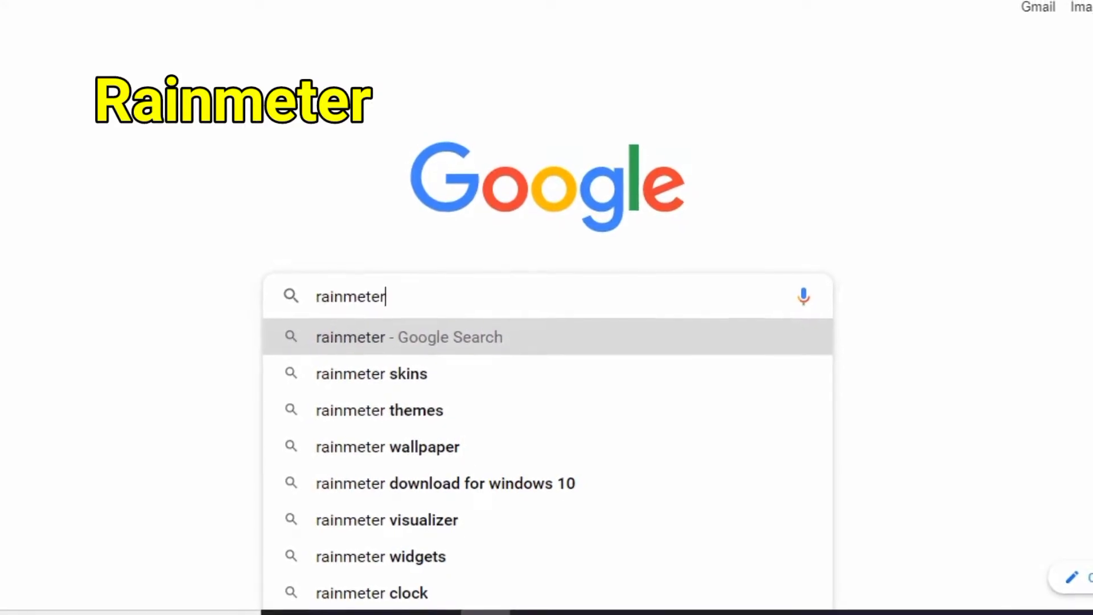
key(Return)
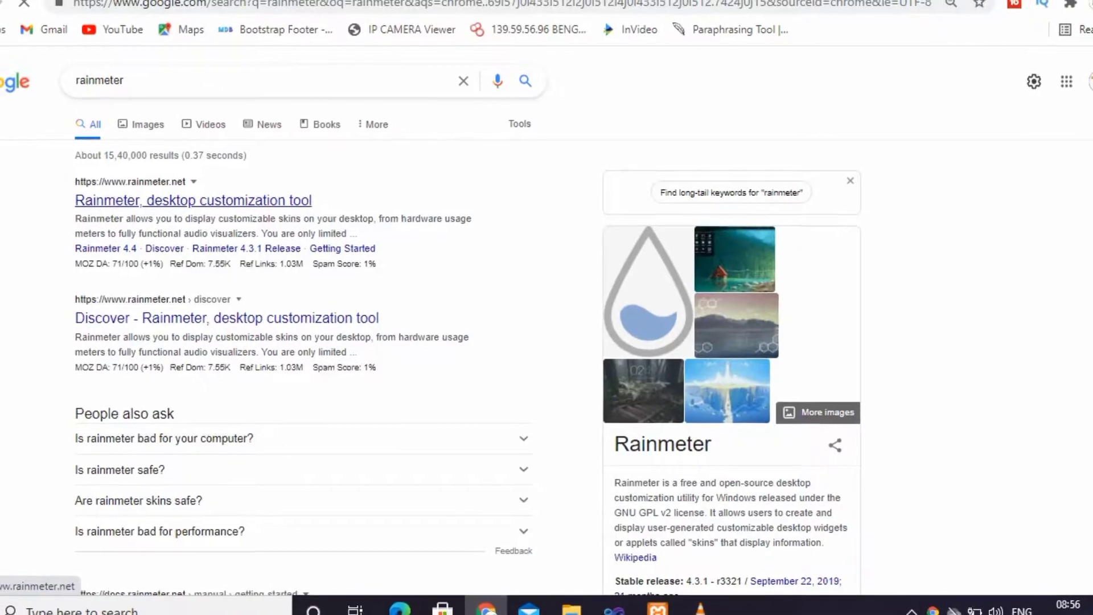
click(194, 200)
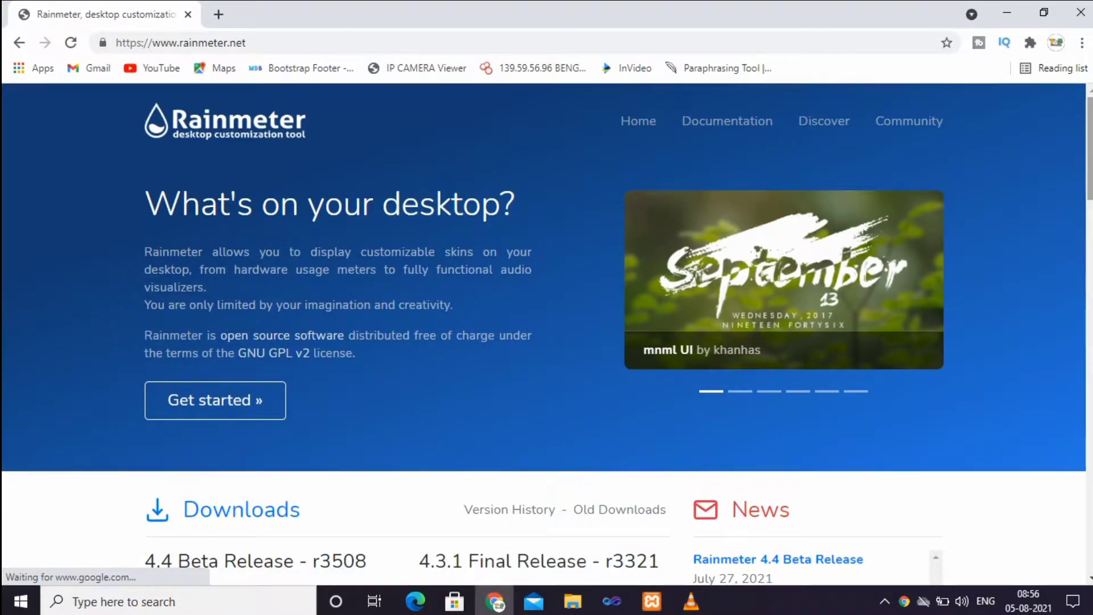
Step: Download the Rainmeter 4.3.1 Final Release installer from the site's Downloads section
scroll(544, 334, down, 5)
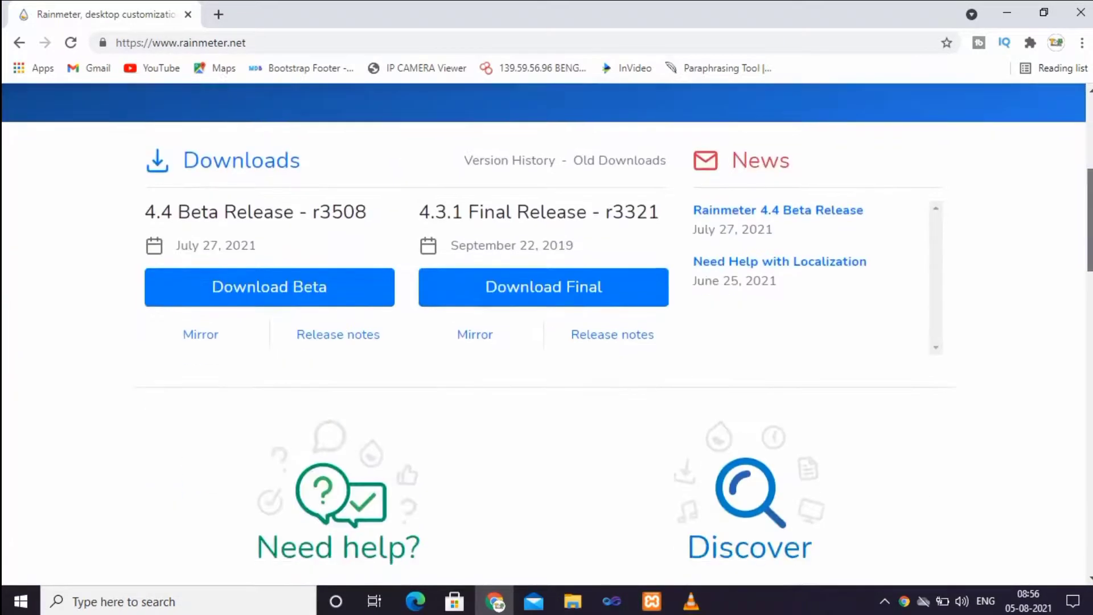
scroll(544, 334, down, 1)
scroll(544, 334, up, 1)
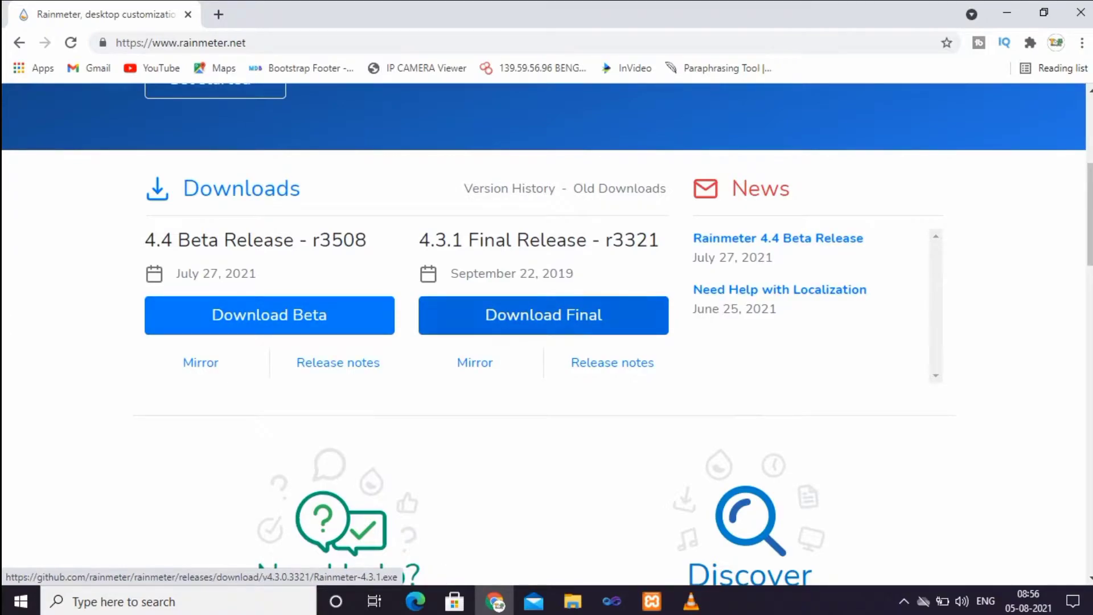
click(543, 315)
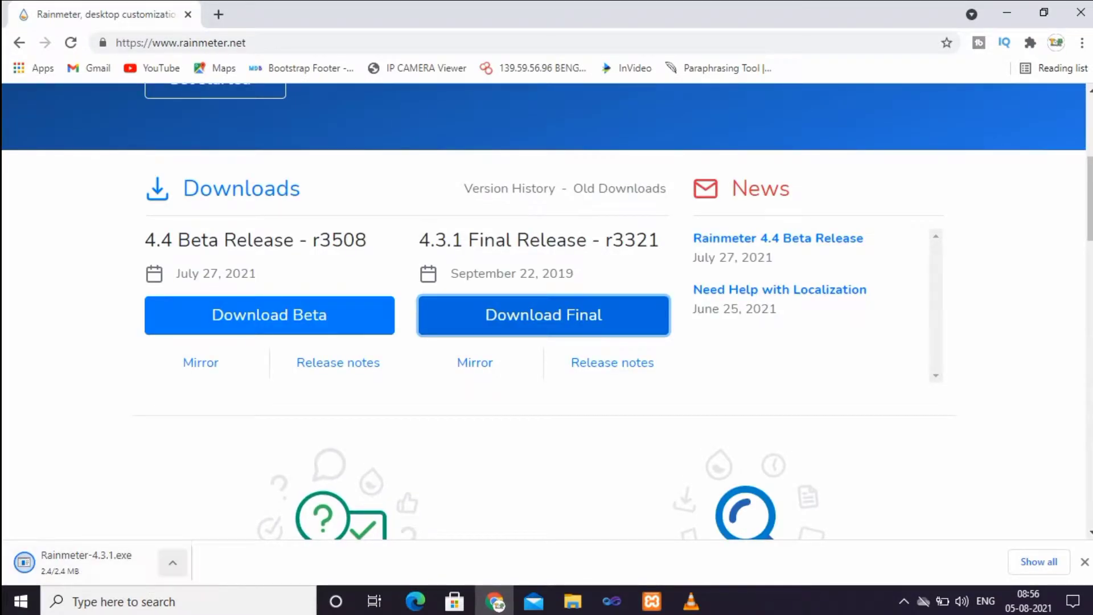
Step: Run the downloaded Rainmeter-4.3.1.exe and minimize the browser window to reach the setup dialog
click(173, 562)
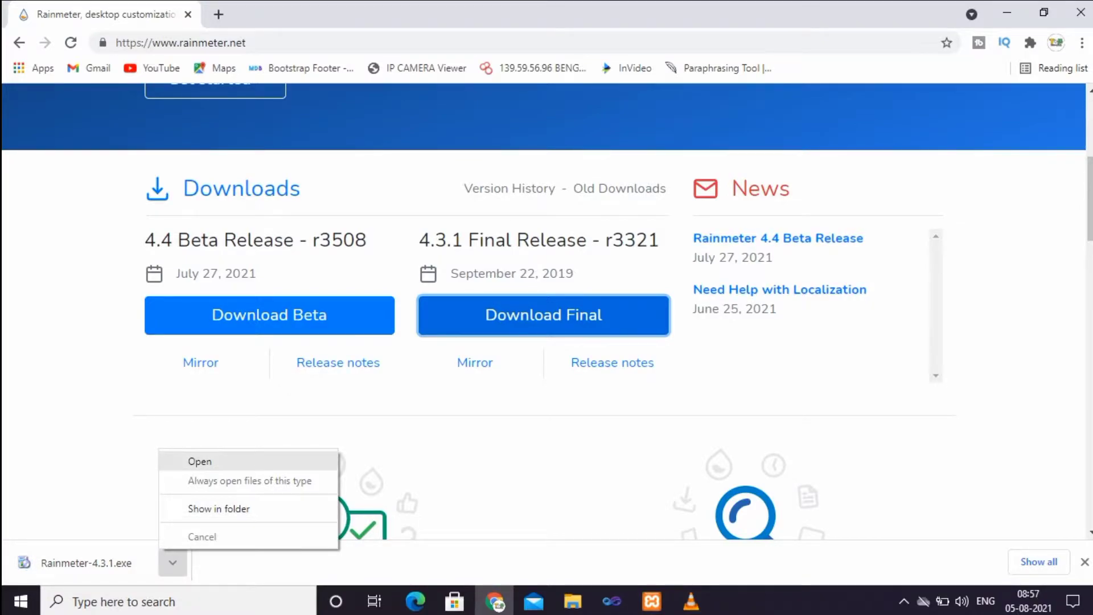
click(199, 461)
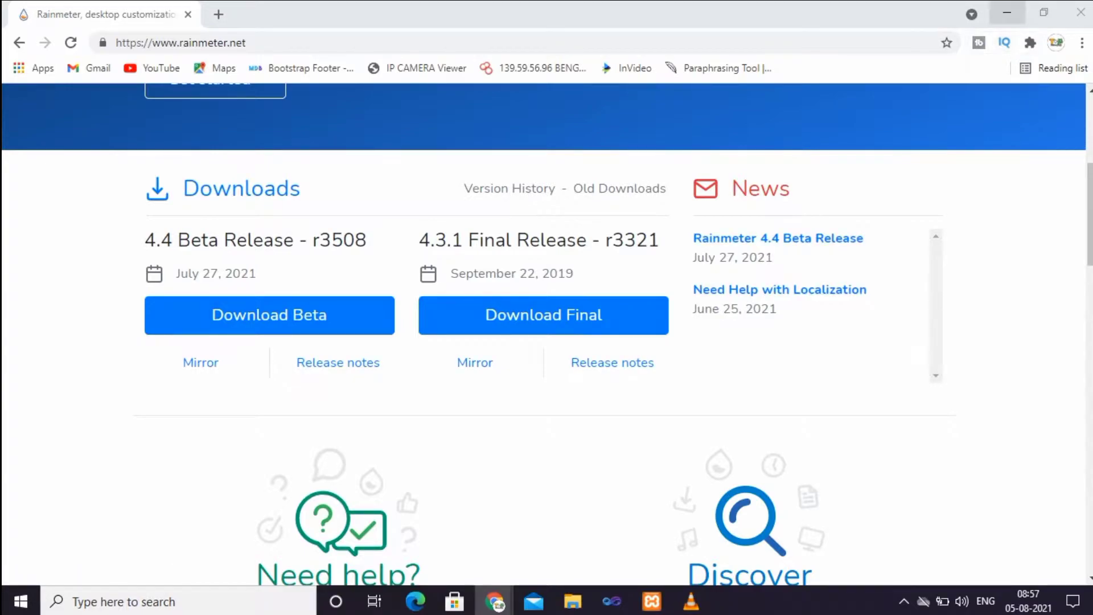
click(1007, 12)
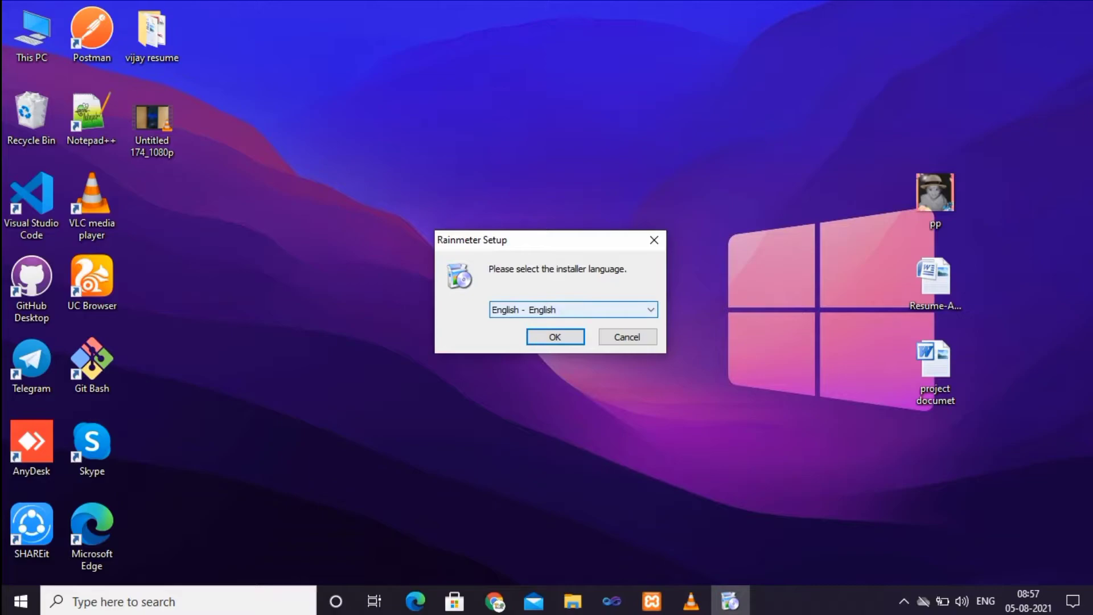
Step: Look through the languages offered for the Rainmeter installer without changing the selection
key(alt+Down)
key(Down)
key(Down)
key(Down)
key(Down)
key(Down)
key(Down)
key(Down)
key(Down)
key(Down)
key(Down)
key(Down)
key(Down)
key(Down)
key(Down)
key(Down)
key(Down)
key(Down)
key(Down)
key(Down)
key(Down)
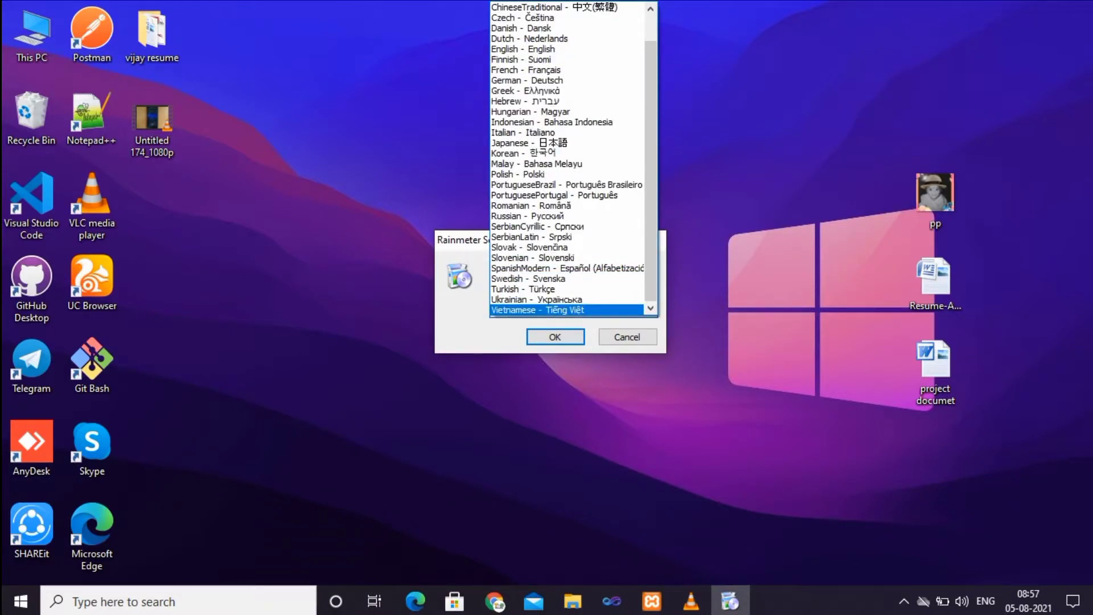
key(Escape)
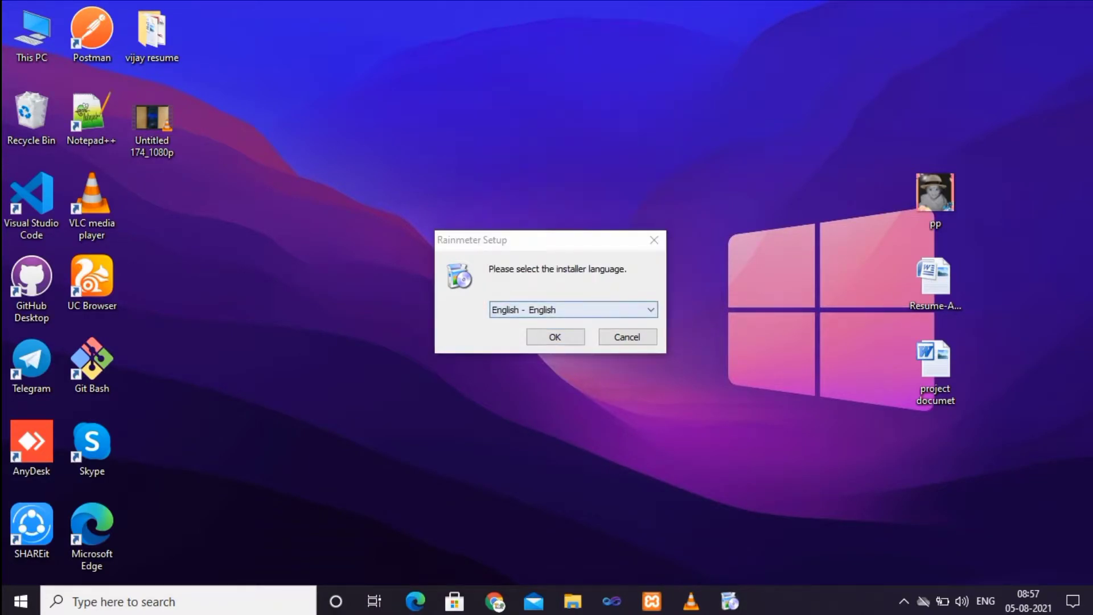
Step: Install Rainmeter in English as a standard 64-bit installation in C:\Program Files\Rainmeter with launch on startup, and run it after setup
key(Return)
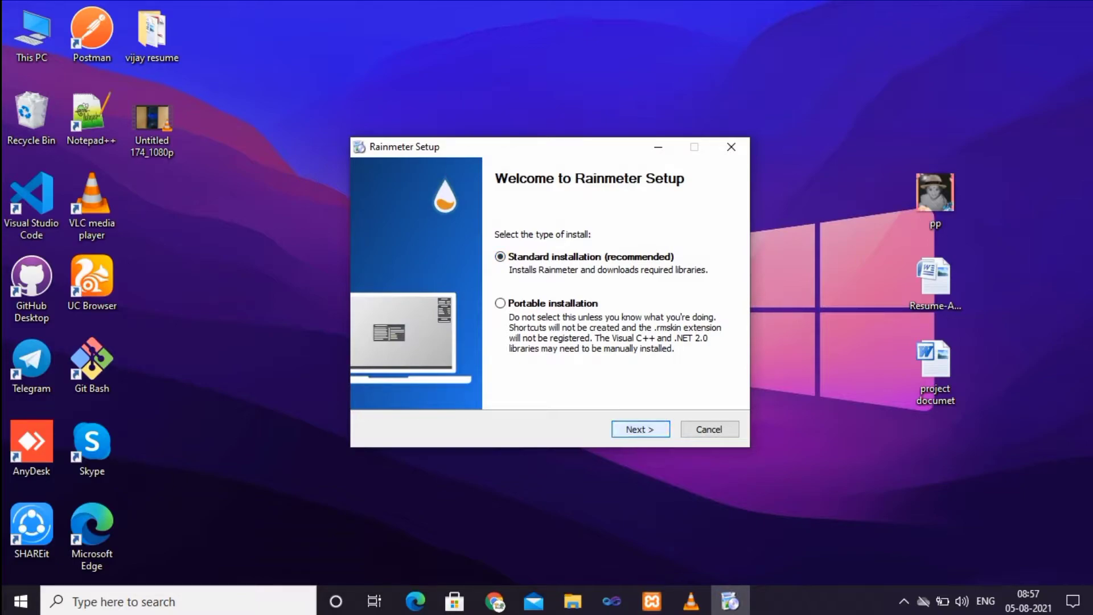
key(Return)
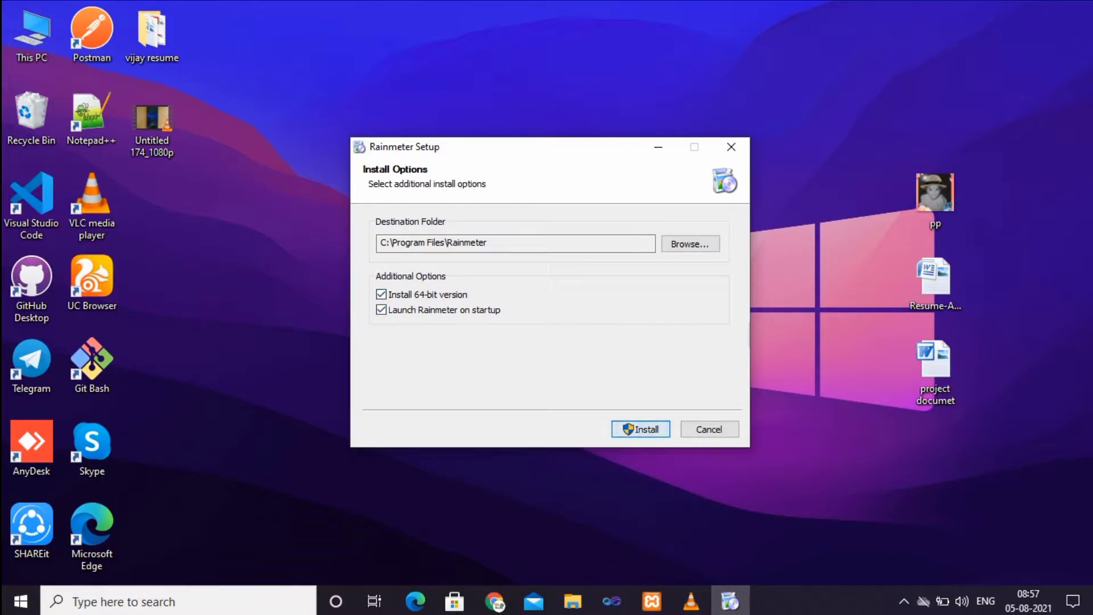
key(Return)
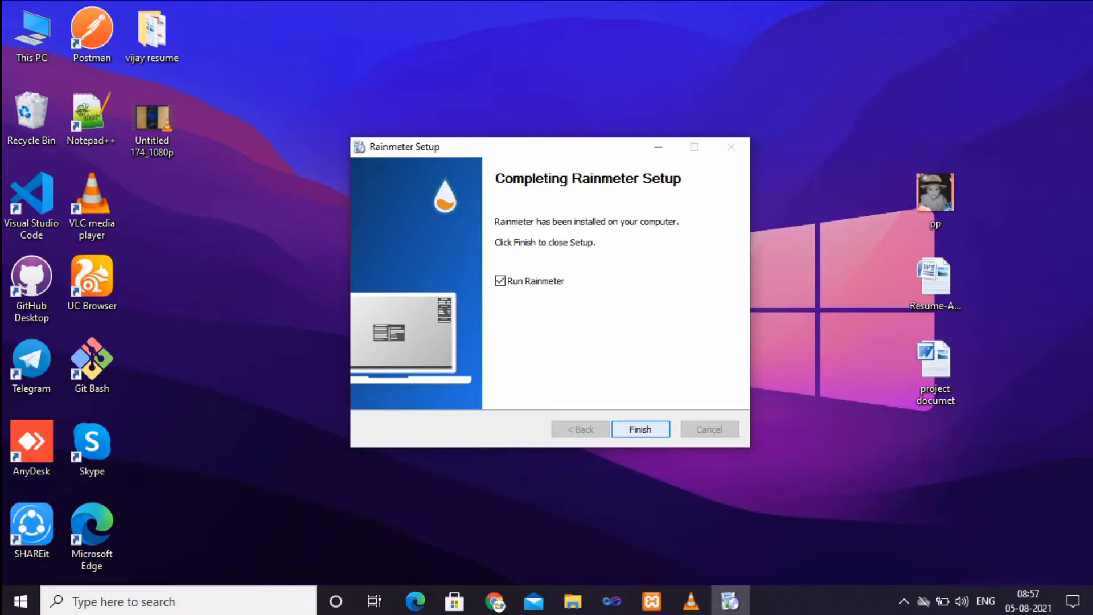
key(Return)
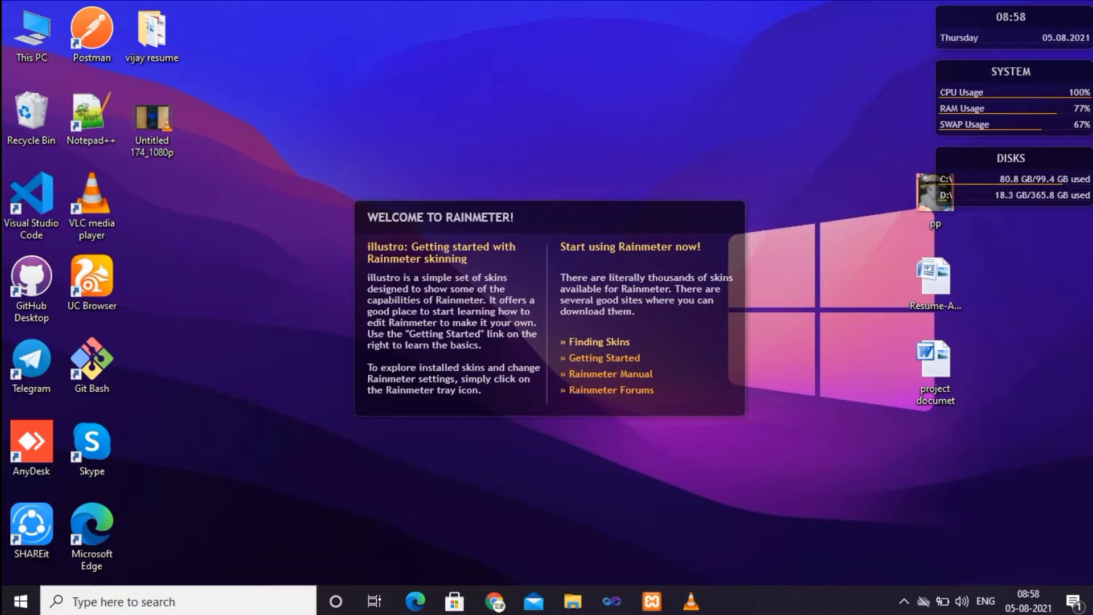
Step: Unload the illustro Welcome, Disk and System skins from the desktop
right_click(518, 288)
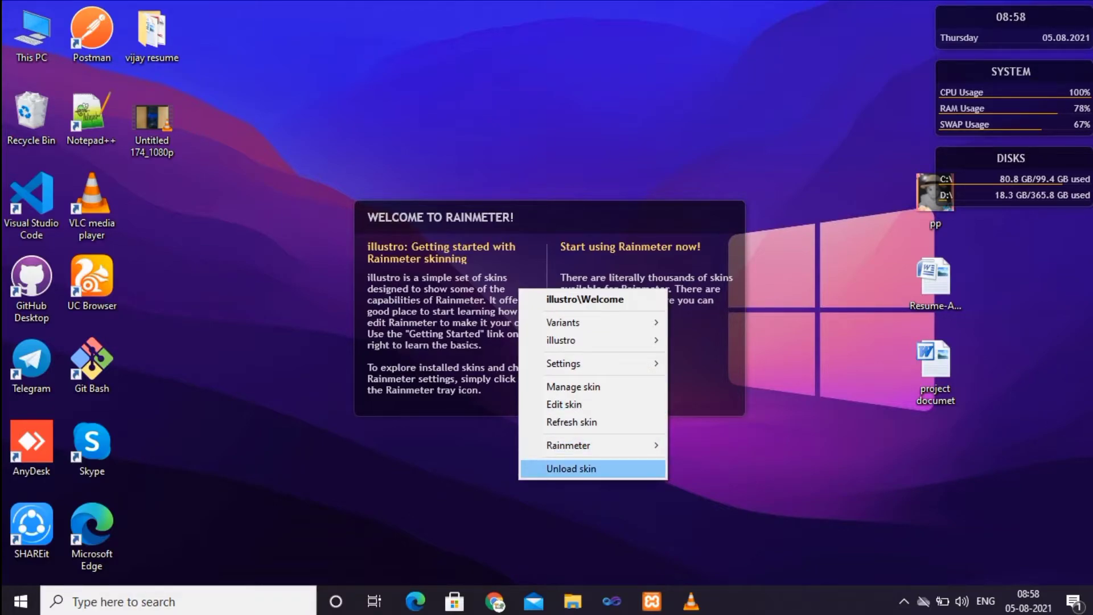
click(571, 469)
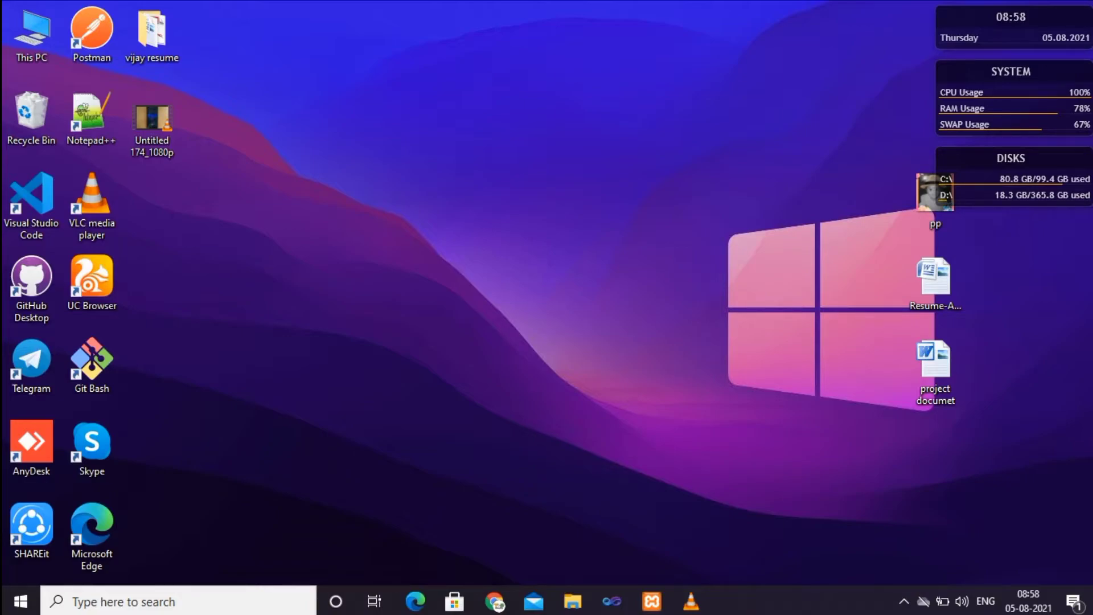
right_click(975, 166)
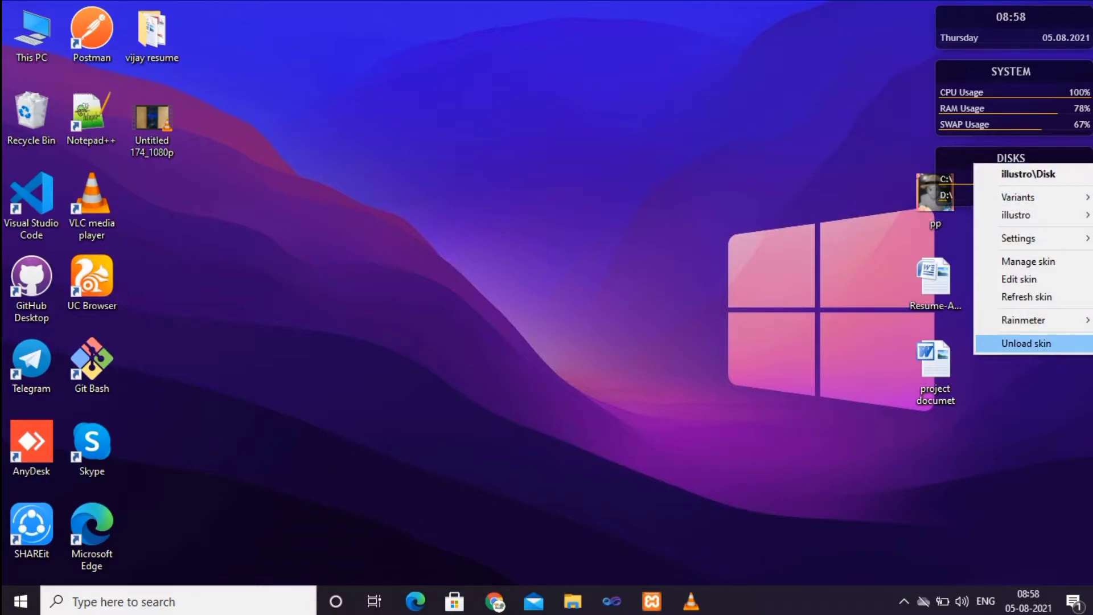
click(1026, 343)
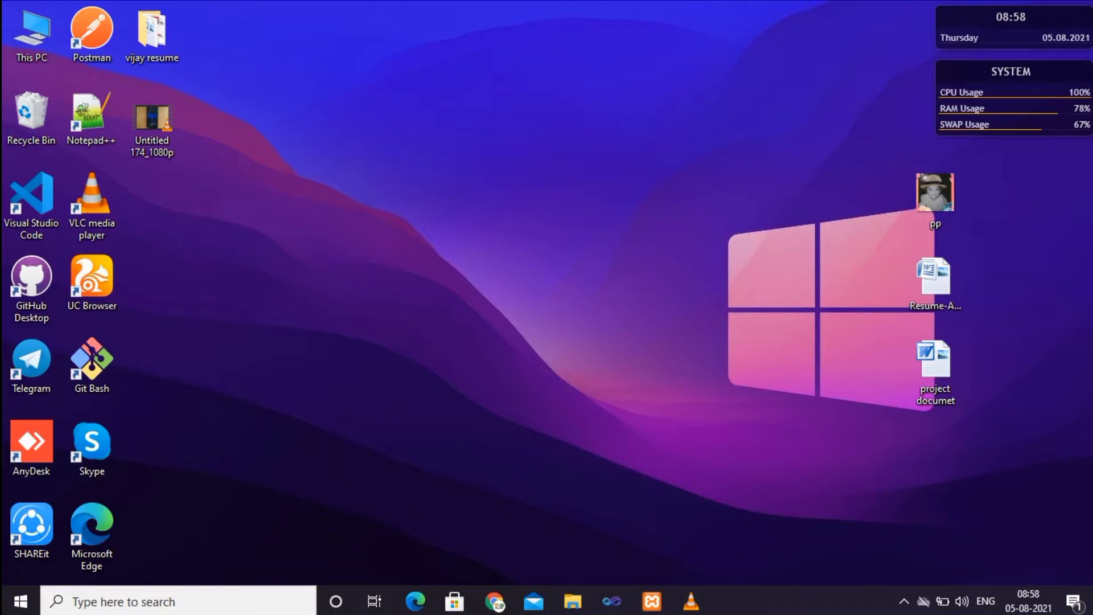
right_click(962, 112)
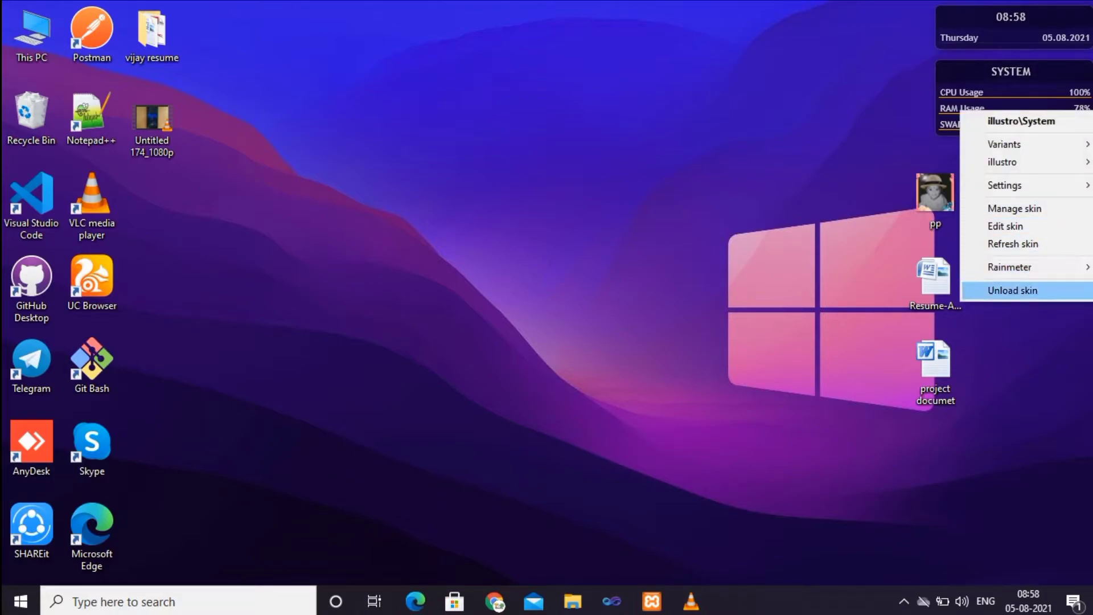
click(1014, 290)
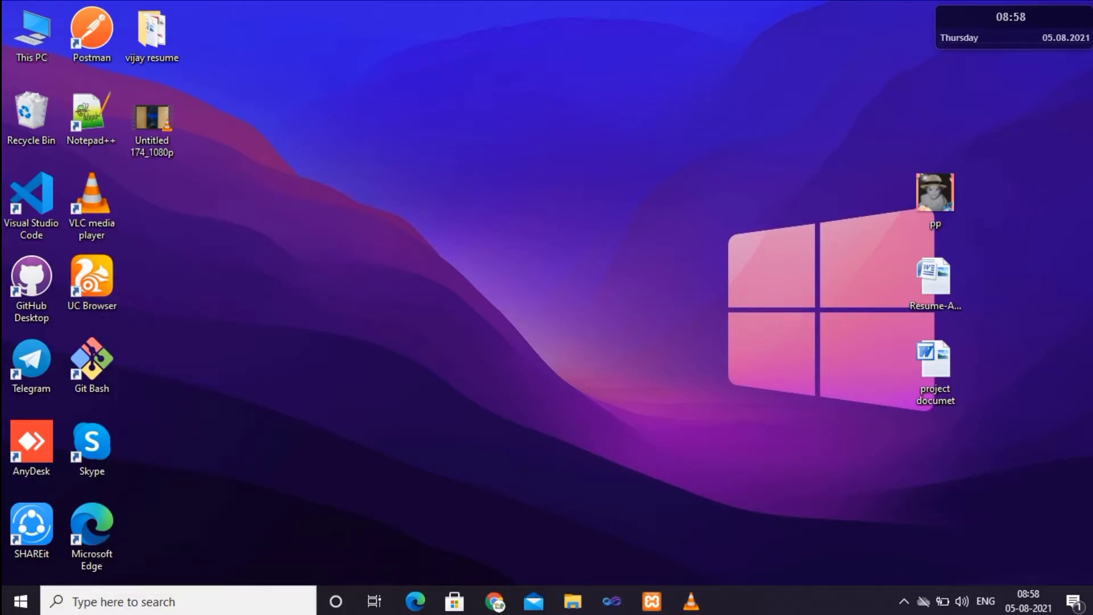
Step: Hide all the desktop icons by turning off Show desktop icons
right_click(458, 236)
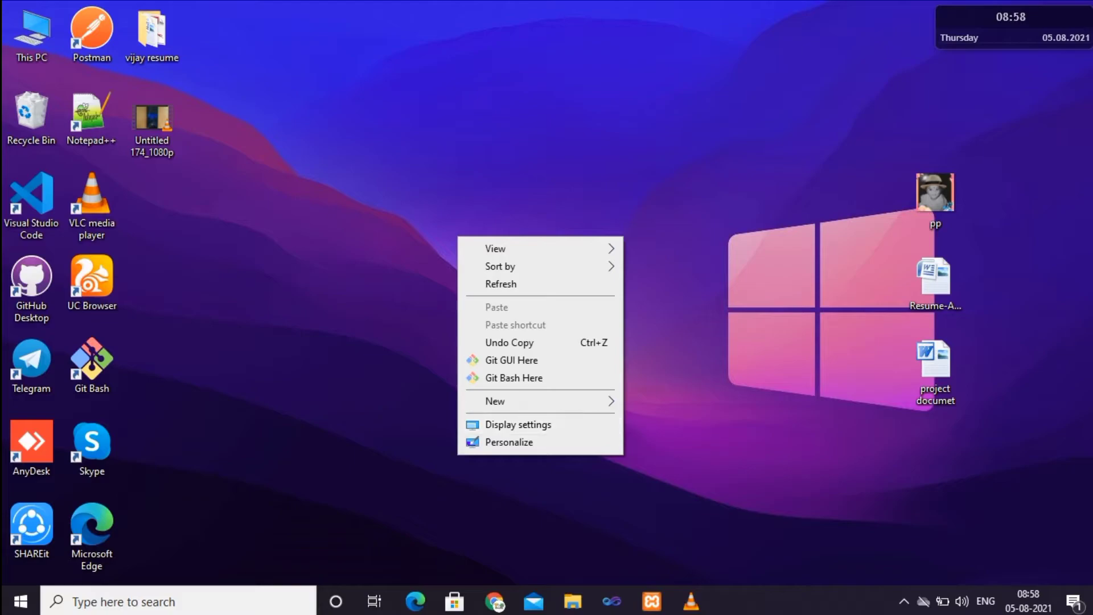
mouse_move(501, 249)
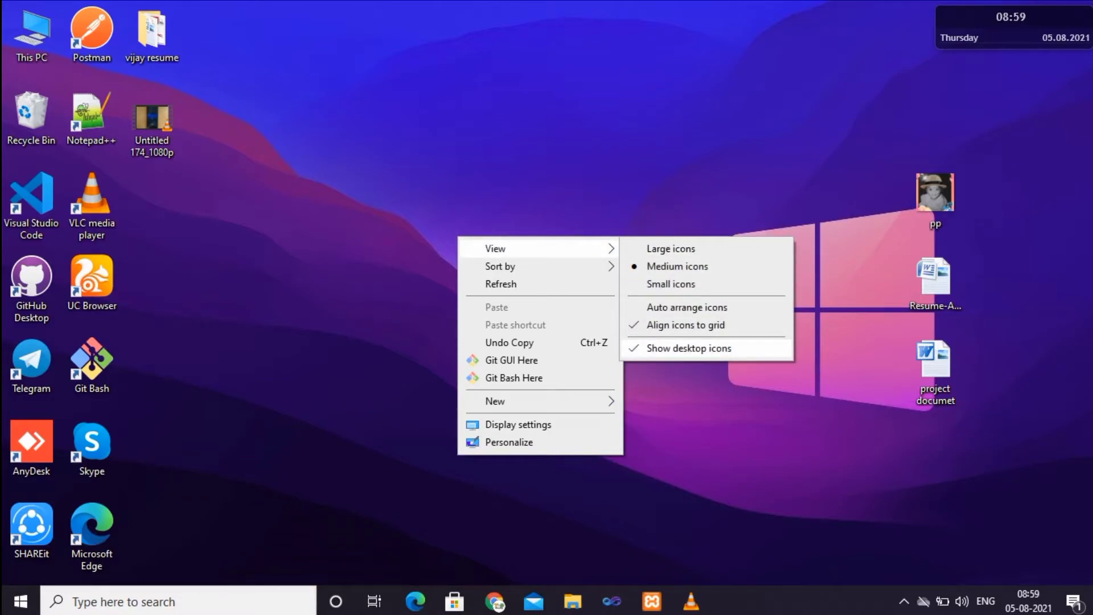
click(688, 348)
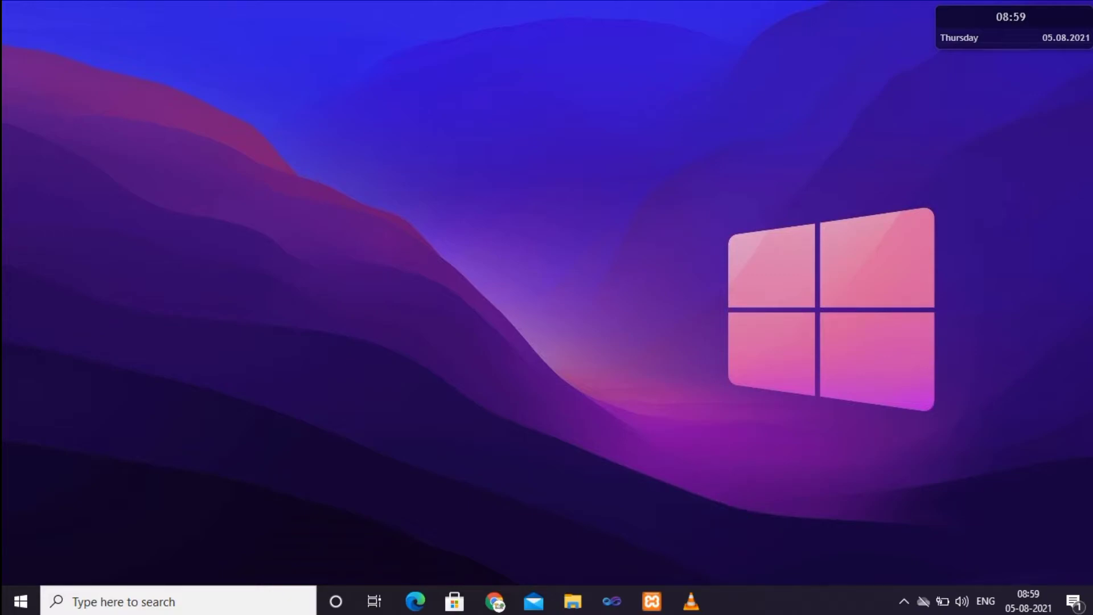
Step: Turn on automatic hiding of the taskbar in desktop mode in the taskbar settings
right_click(742, 601)
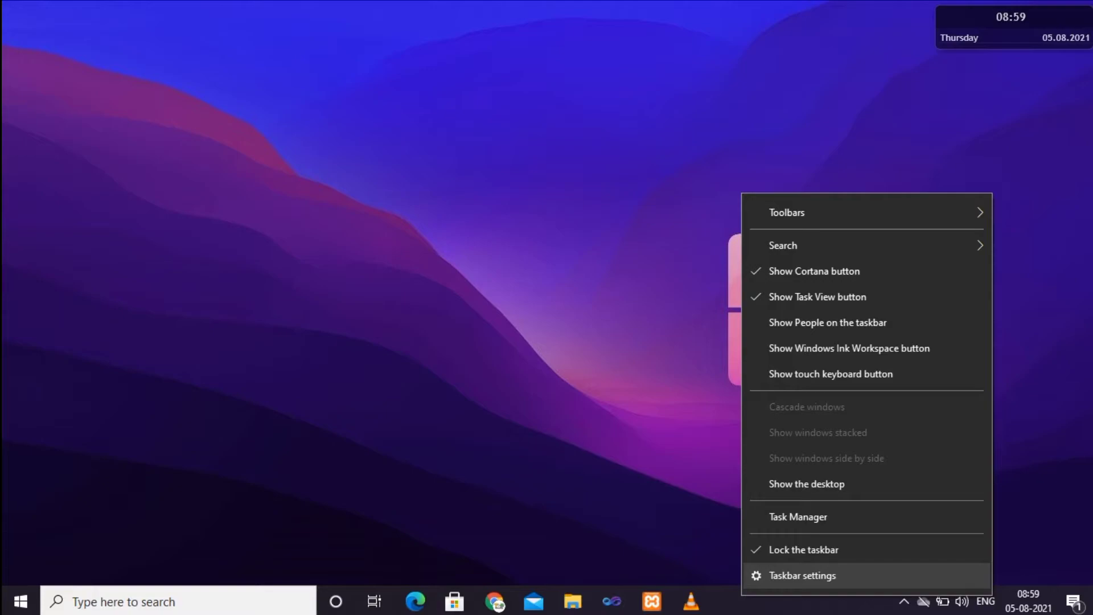
click(802, 575)
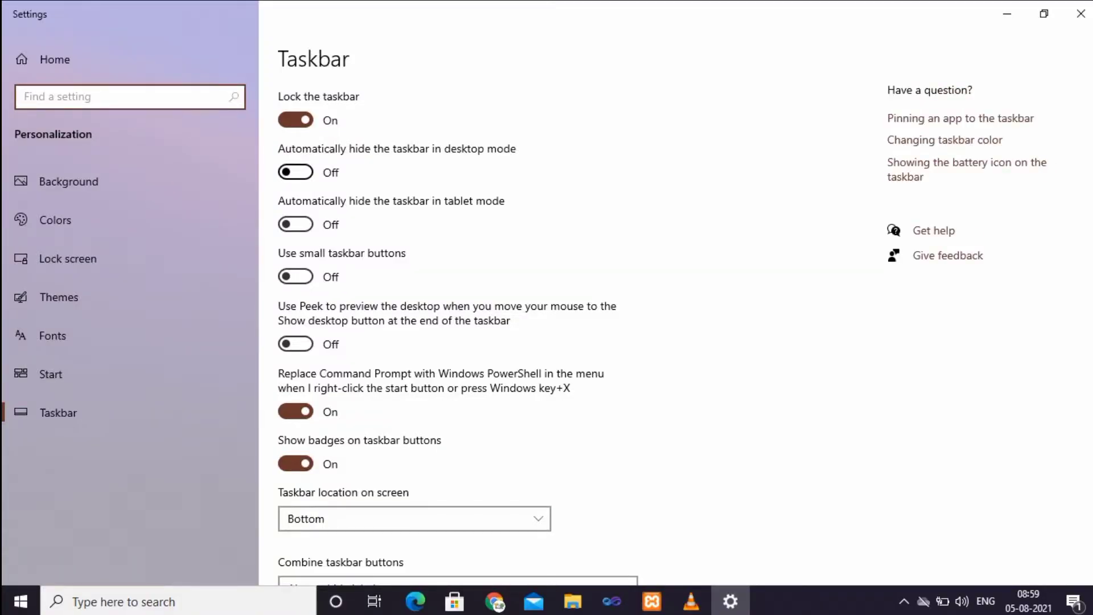
click(295, 171)
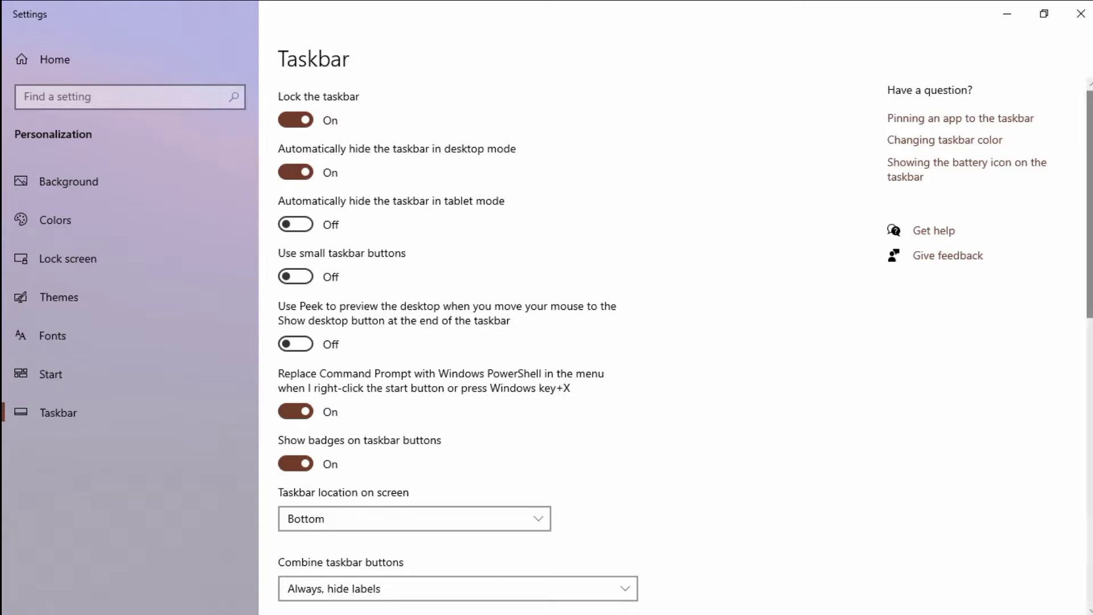
Step: Set the taskbar location on screen to Left and close the Settings window
scroll(685, 343, down, 2)
scroll(684, 343, down, 5)
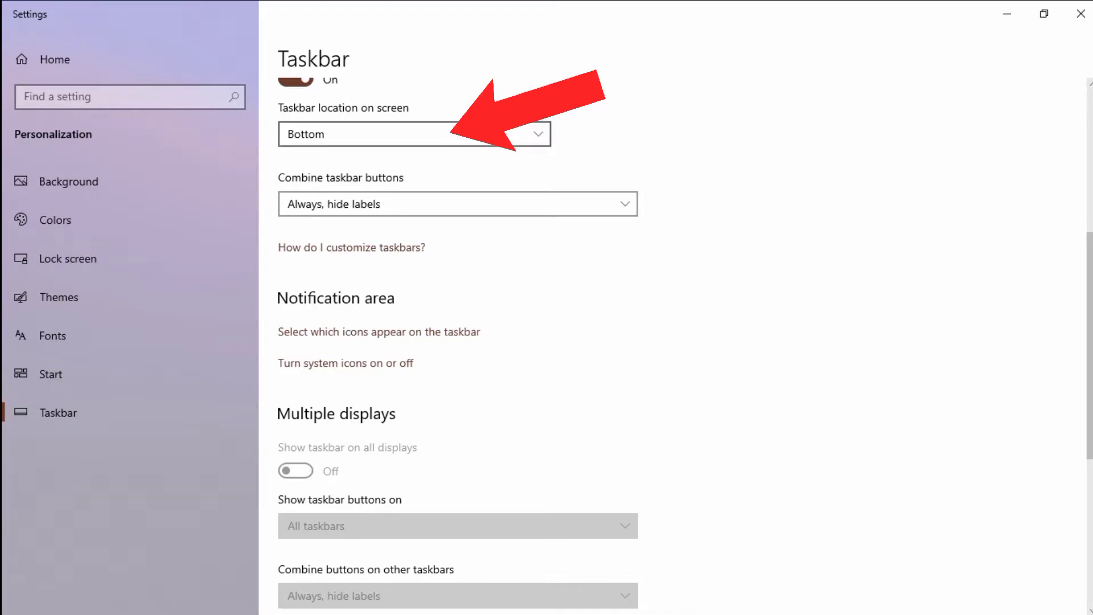
click(399, 134)
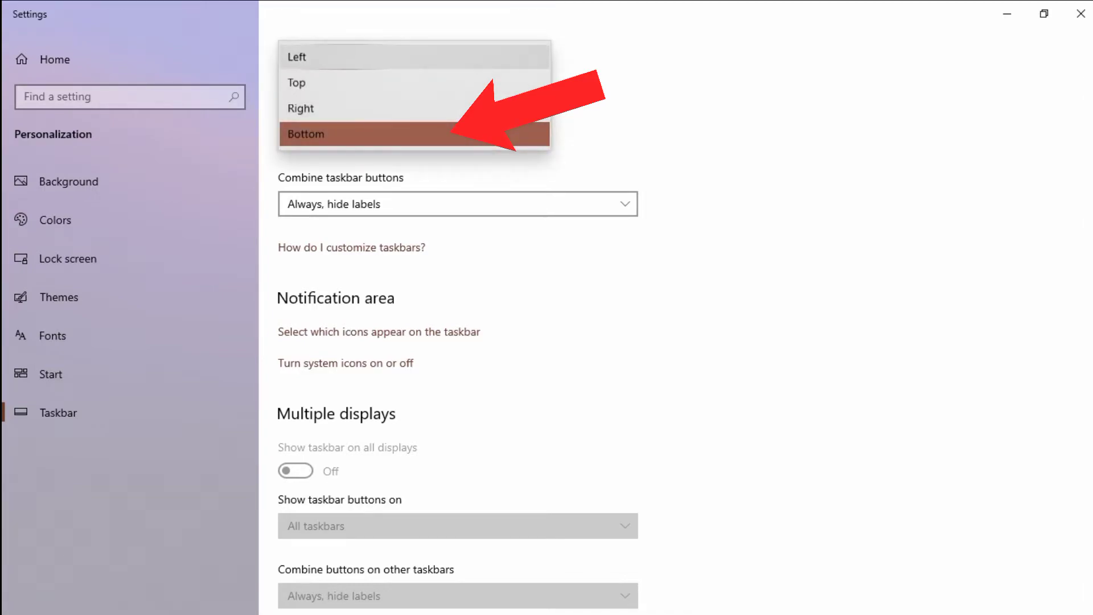
click(297, 56)
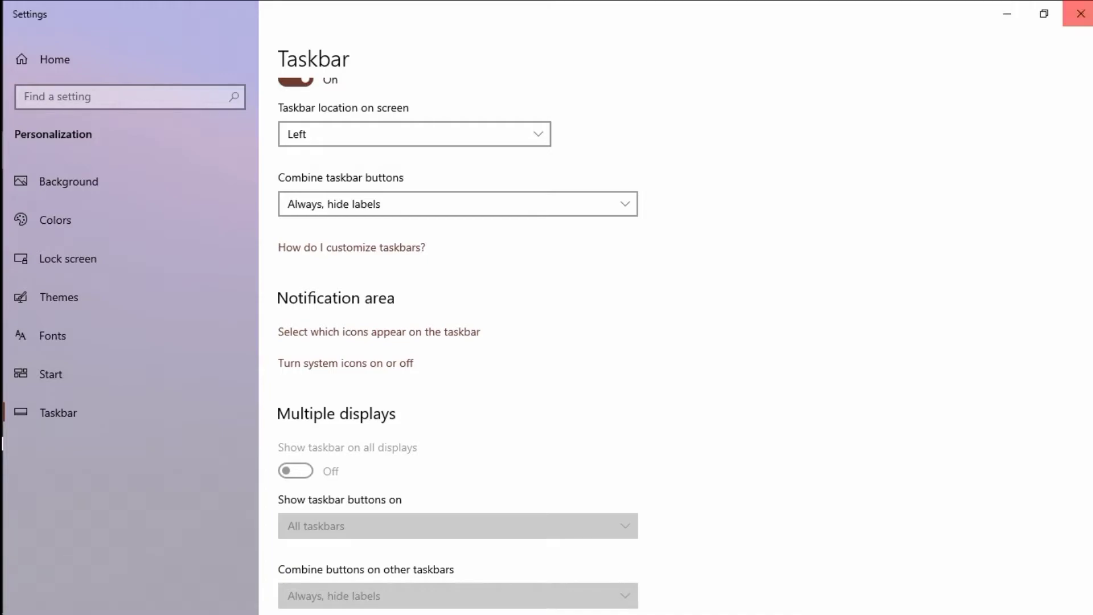
click(1080, 13)
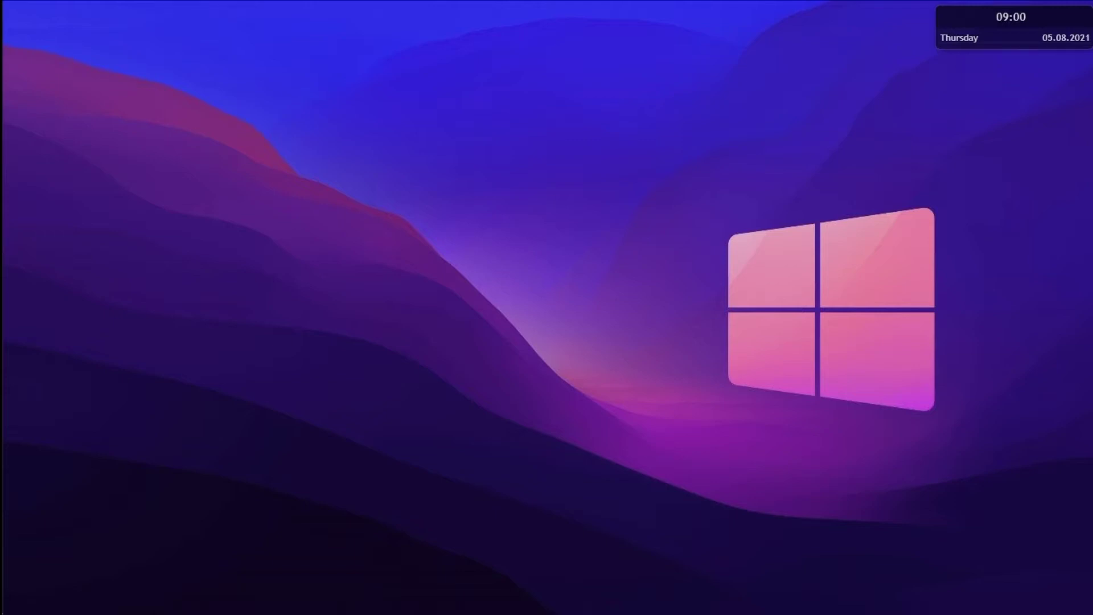
Step: Switch to Chrome and load the visualskins.com website in a new tab
mouse_move(25, 338)
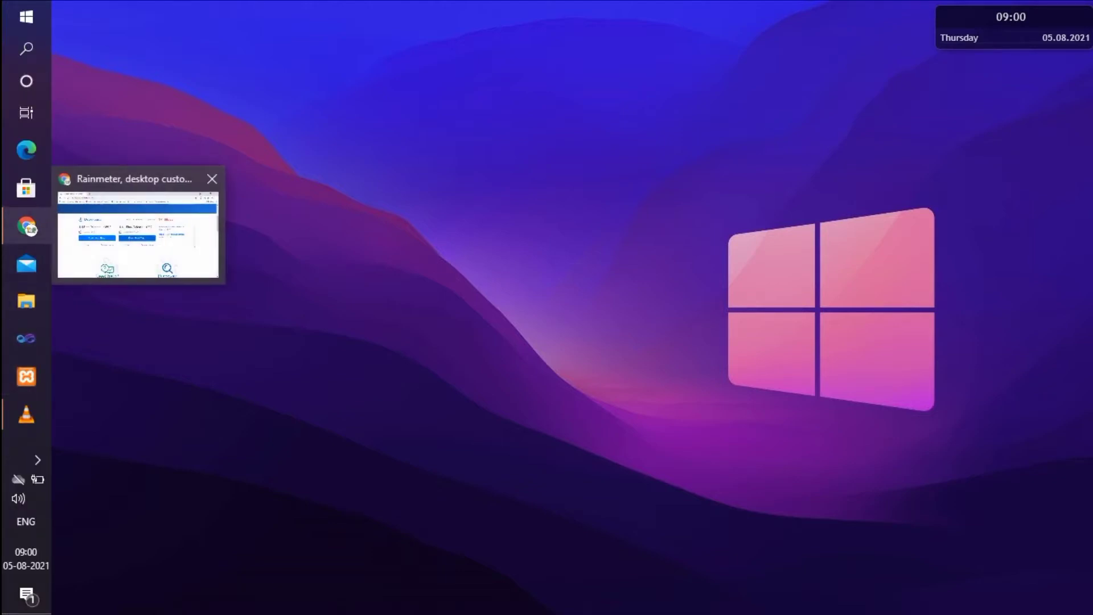
click(25, 226)
key(ctrl+t)
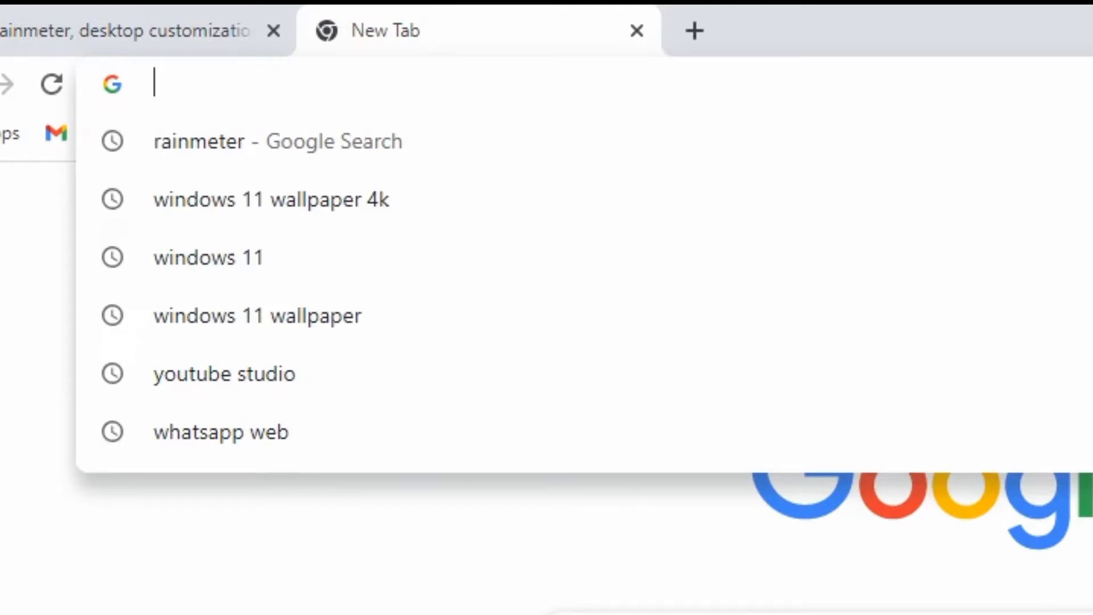
text(visua)
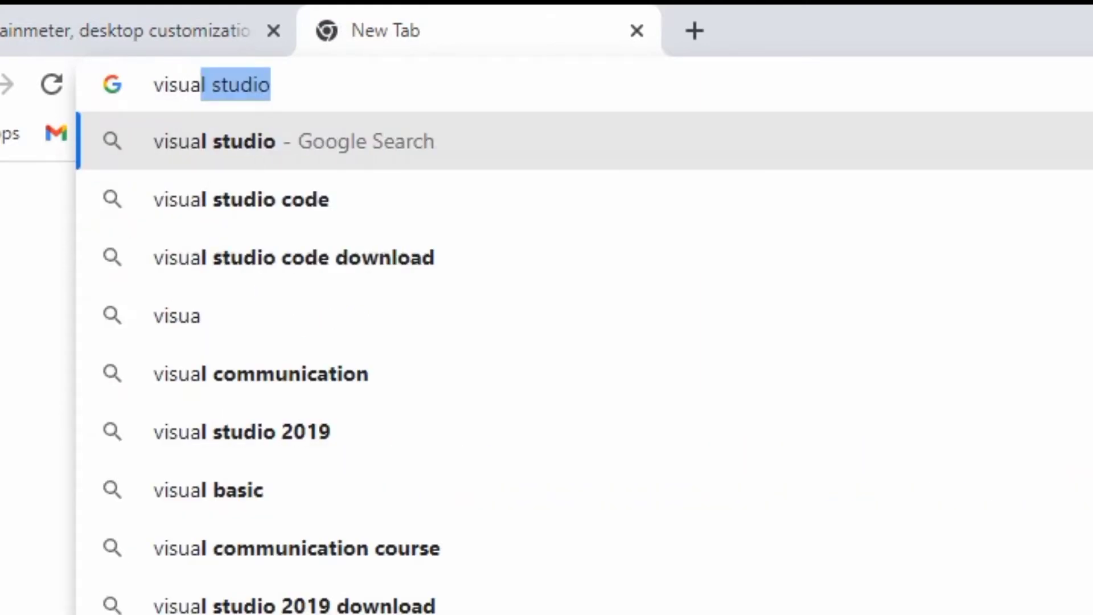
text(l)
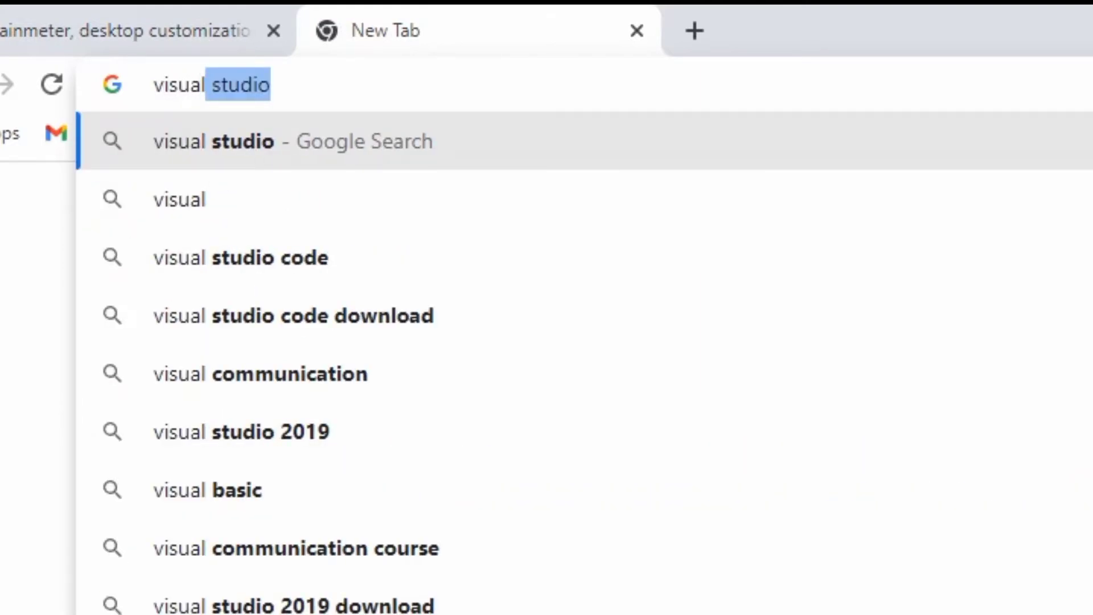
text(ski)
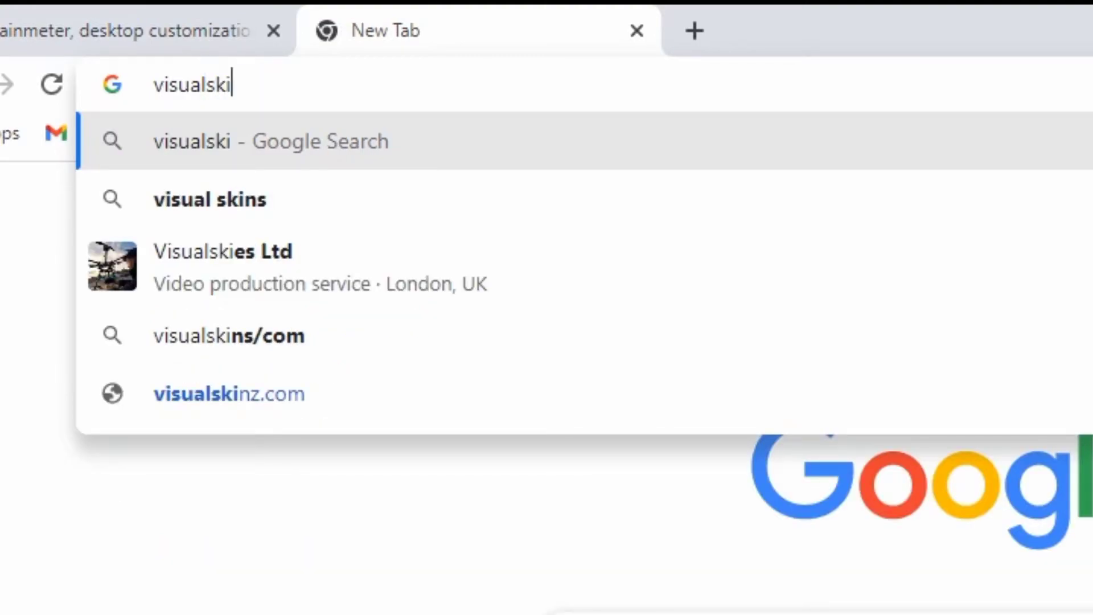
text(n)
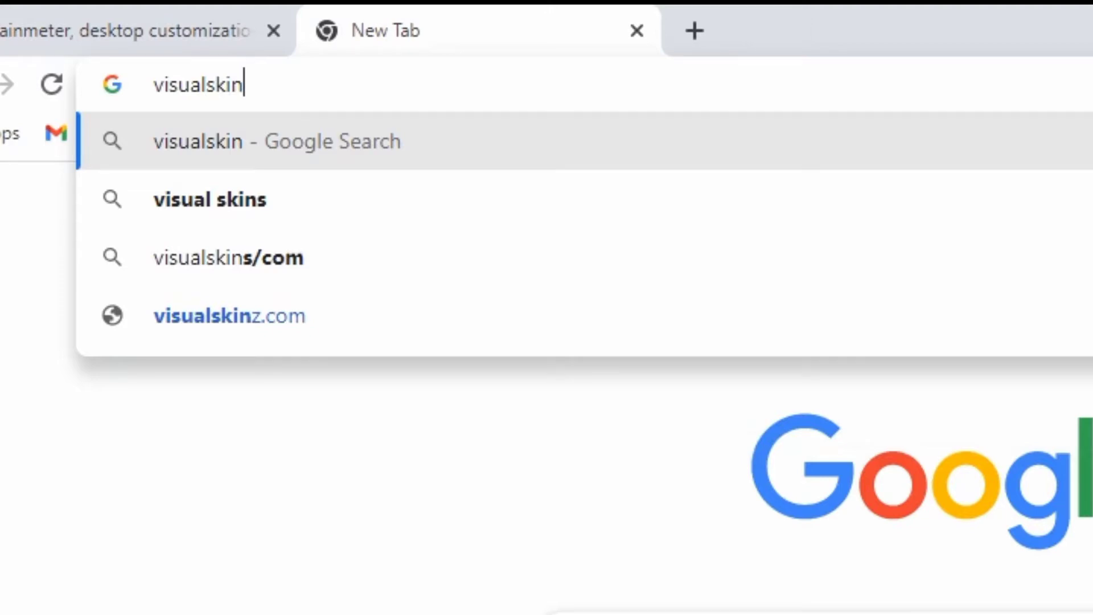
key(Return)
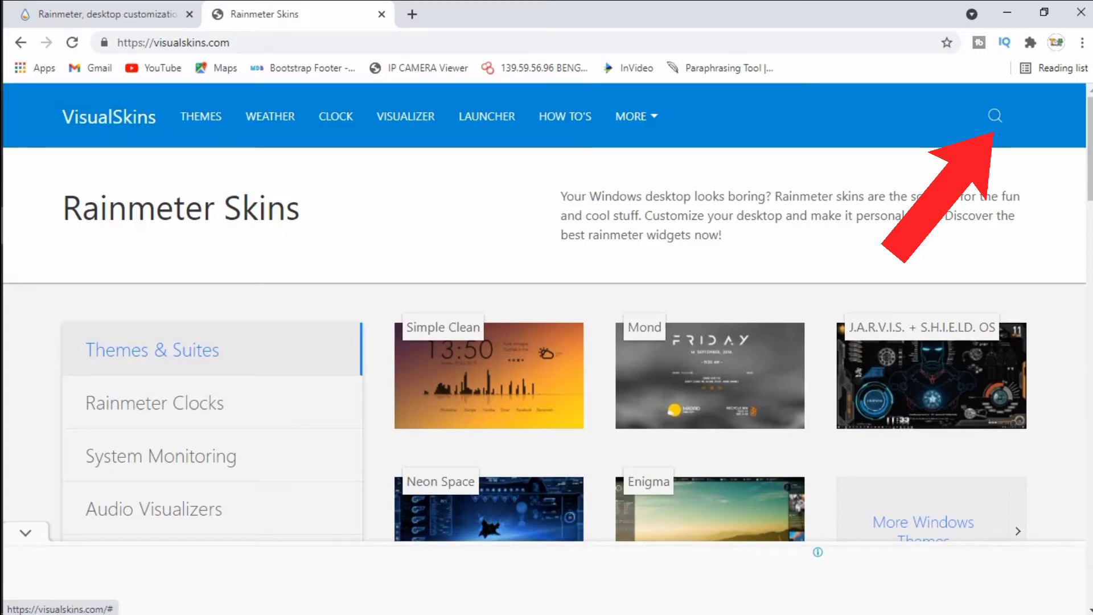
Step: Search the VisualSkins site for "northwest" and go to the Northwest Rainmeter theme page
click(994, 115)
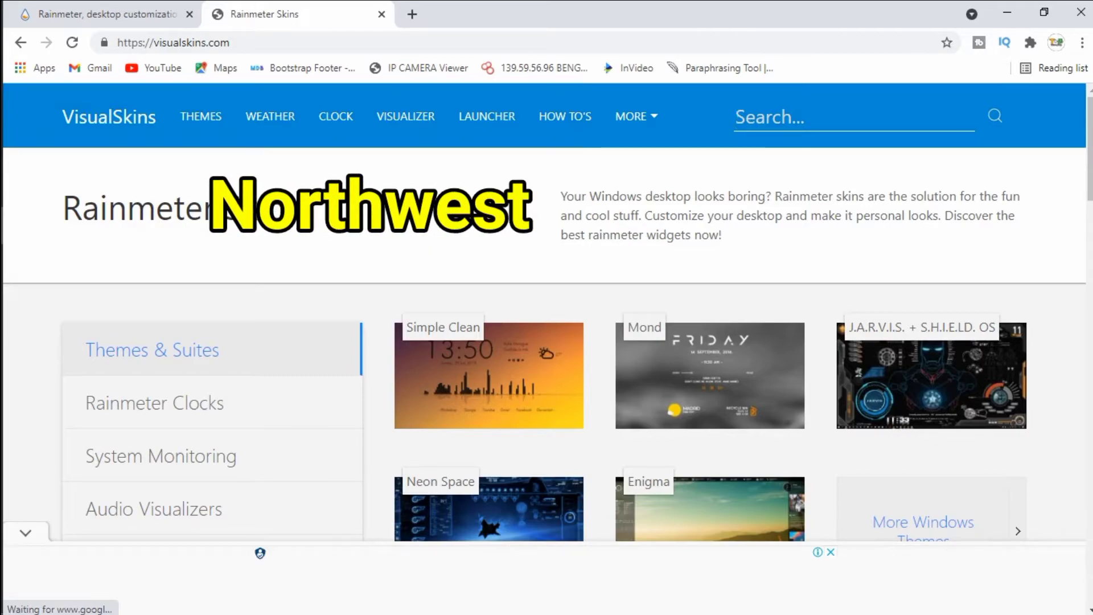
text(northw)
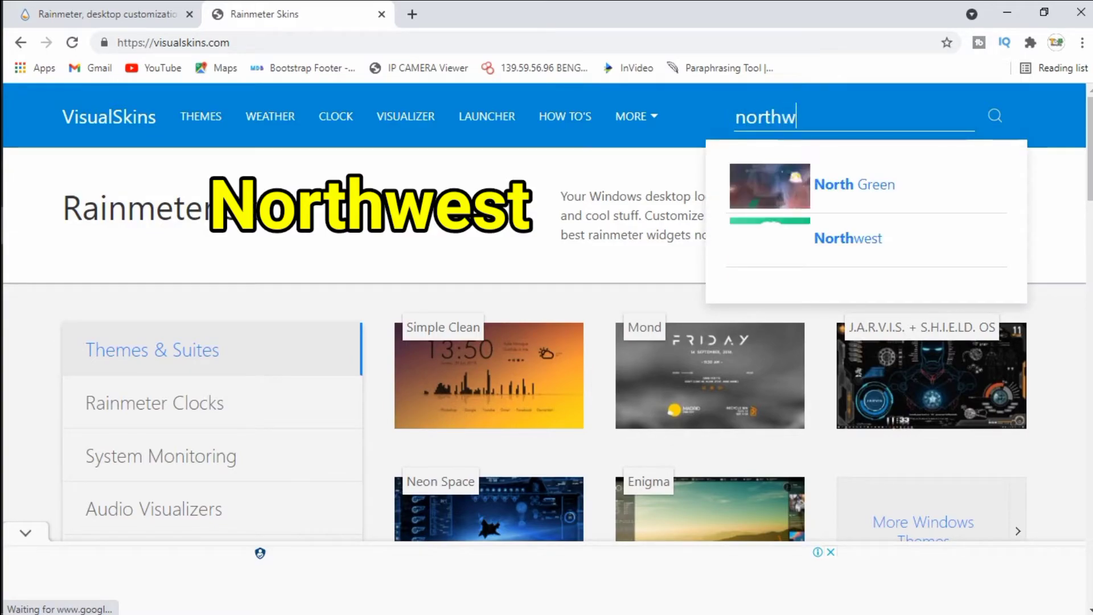
text(est)
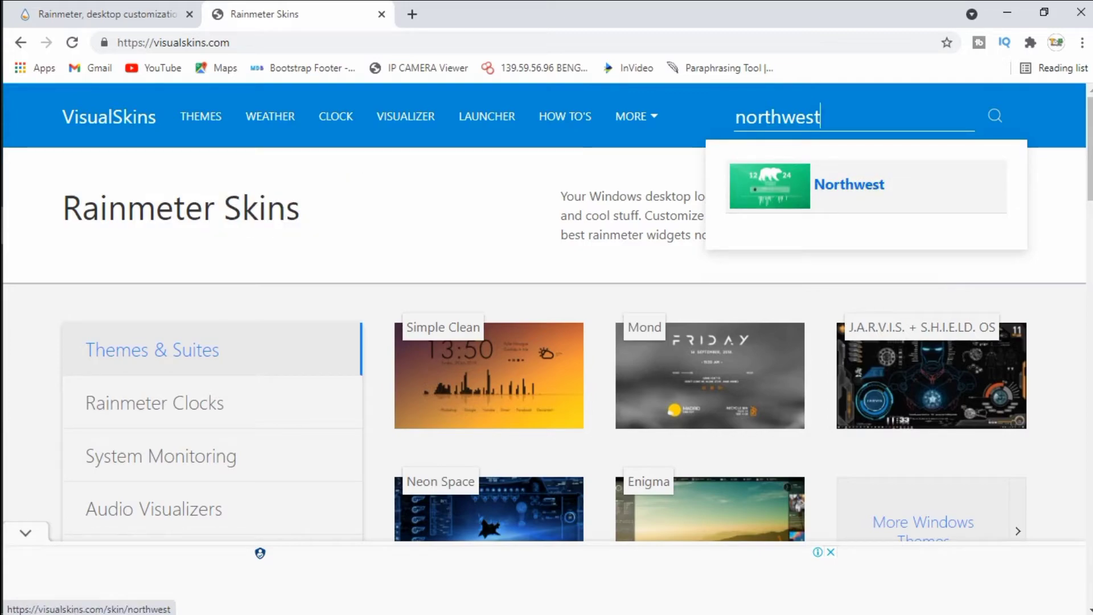
click(850, 184)
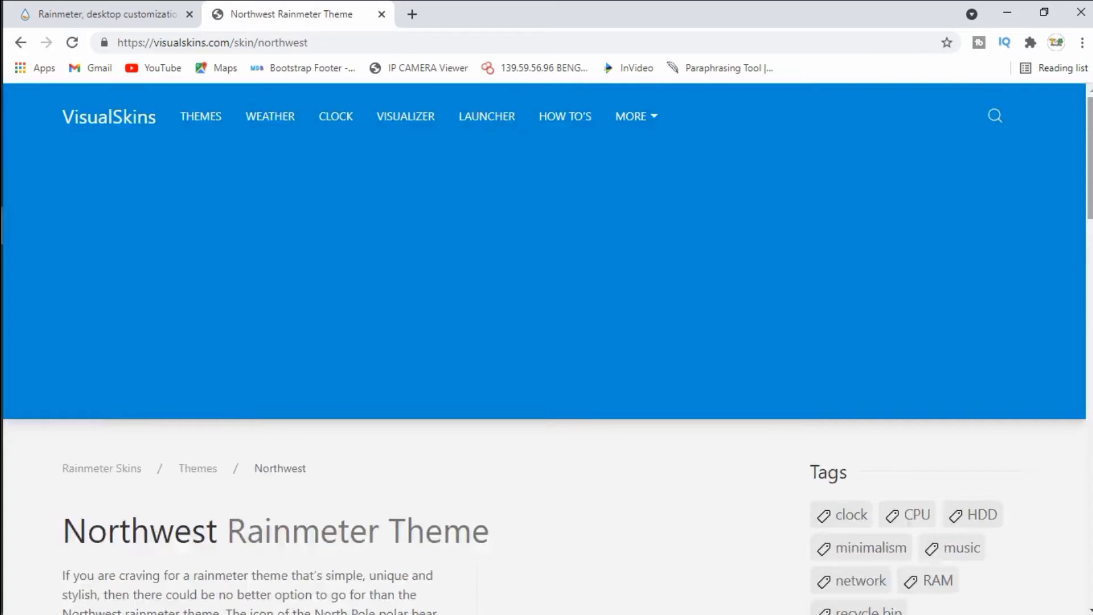
Step: Download northwest.rmskin and open the downloaded file to install the Northwest skin
scroll(163, 275, down, 10)
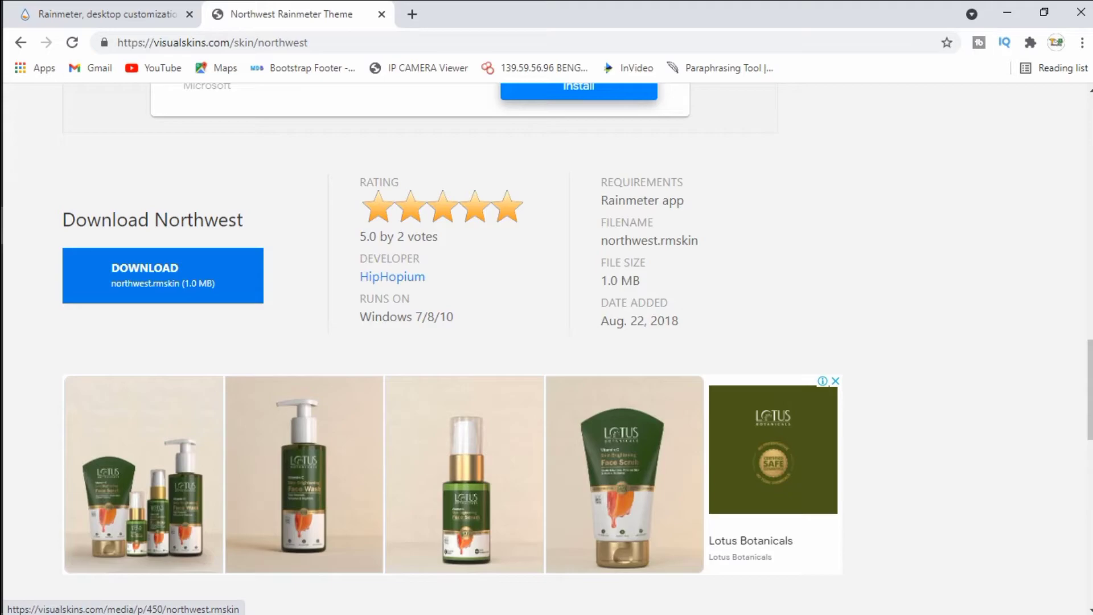
click(163, 275)
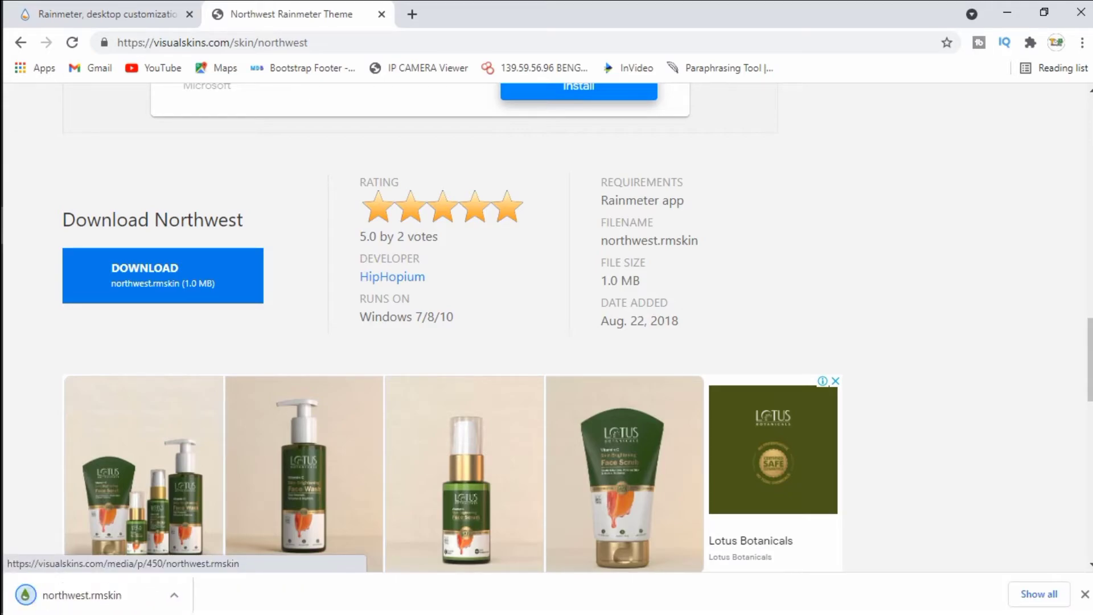
click(174, 595)
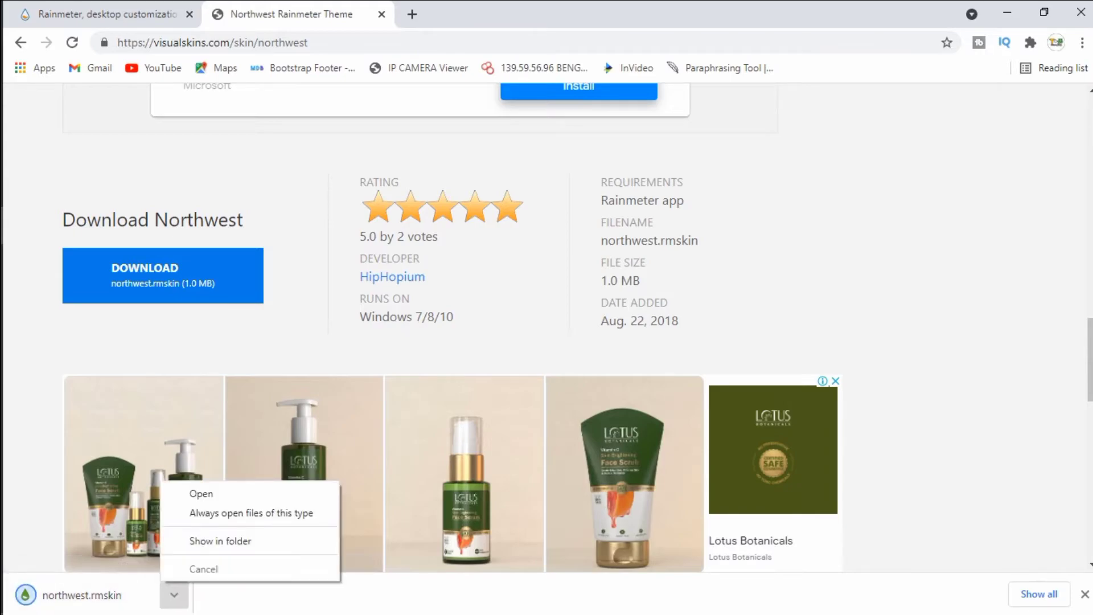
click(228, 493)
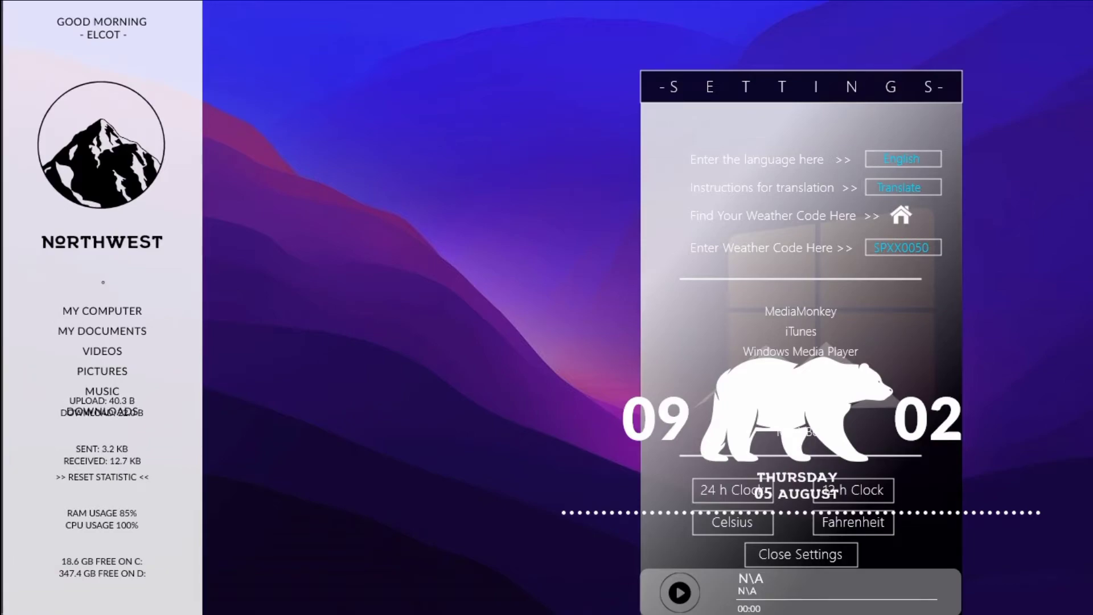
Step: Unload the NORTHWEST SideBar and Settings skins from the desktop
right_click(157, 297)
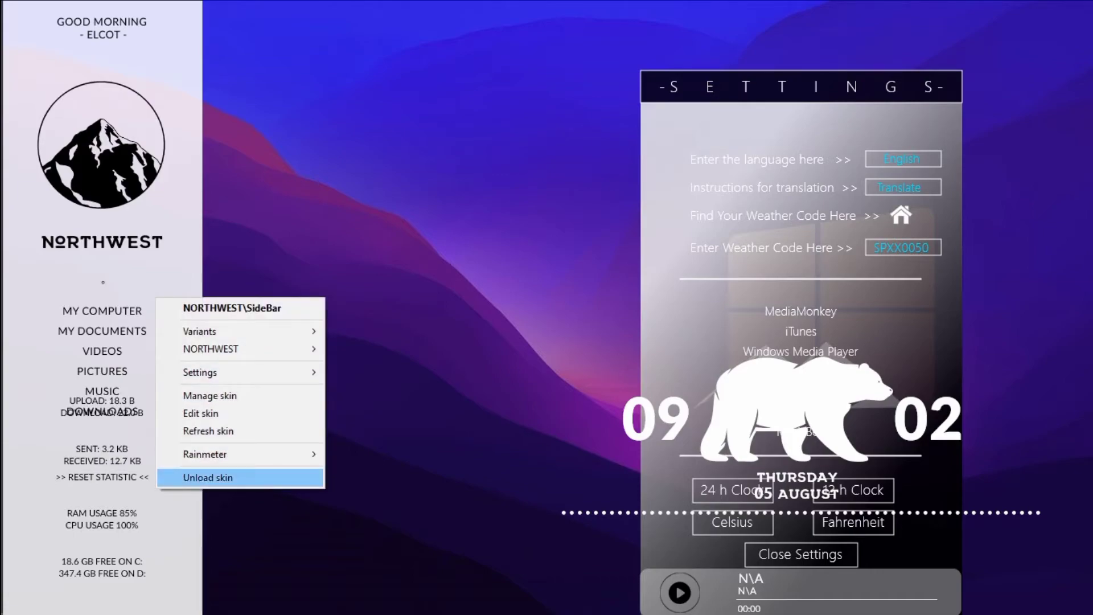
click(208, 477)
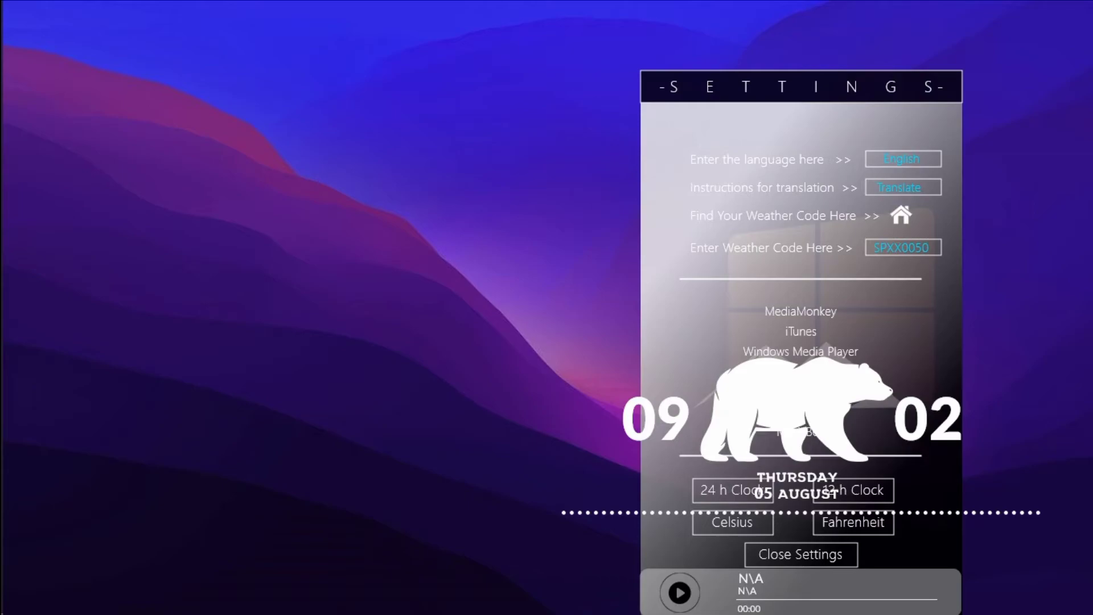
right_click(667, 91)
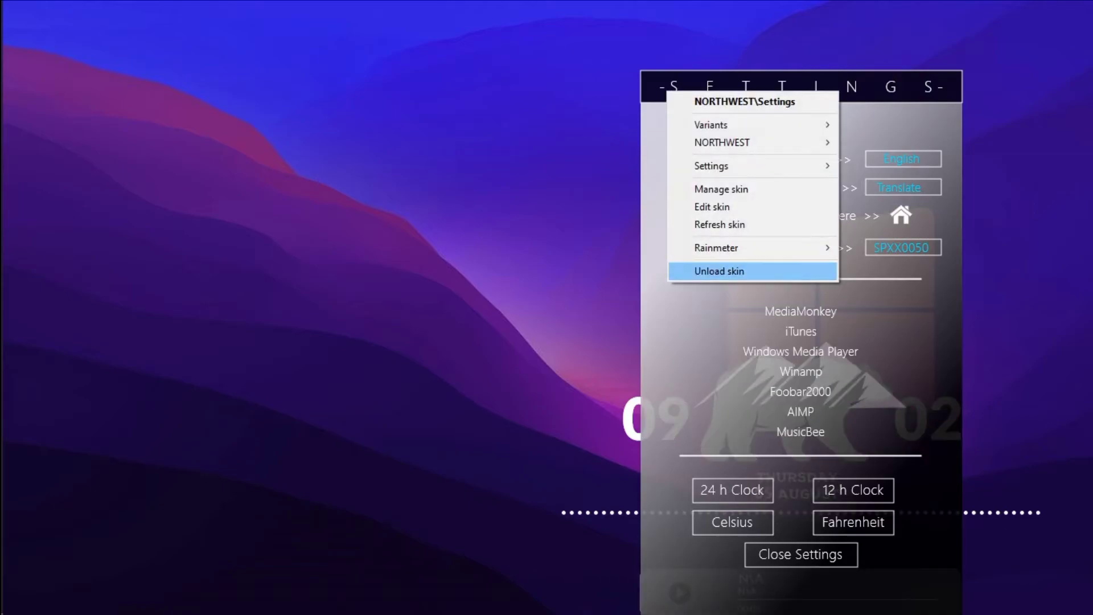
click(718, 271)
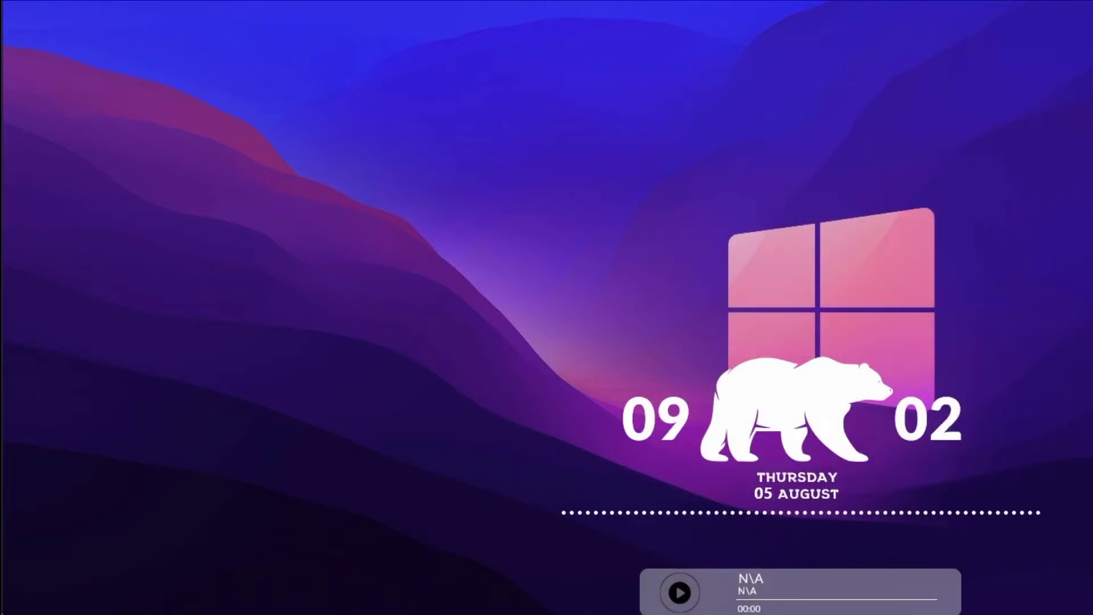
Step: Move the bear clock skin to the upper middle of the desktop and place the music player directly beneath it
drag(794, 410, 546, 225)
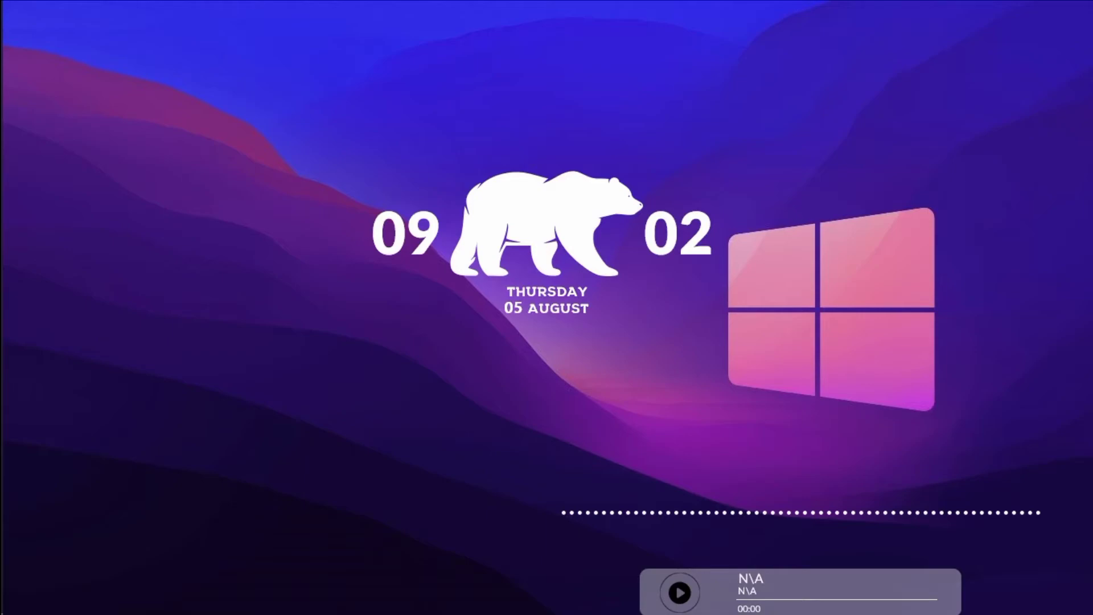
drag(797, 592, 547, 349)
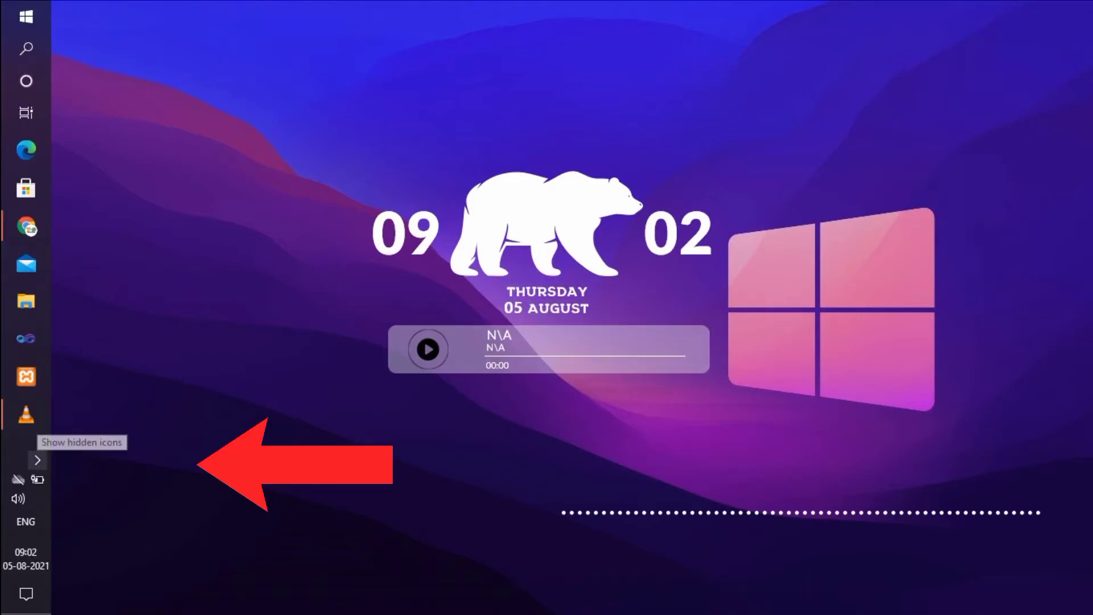
Step: Set the position of the NORTHWEST Clock.ini skin to On desktop in the Manage Rainmeter window
click(38, 460)
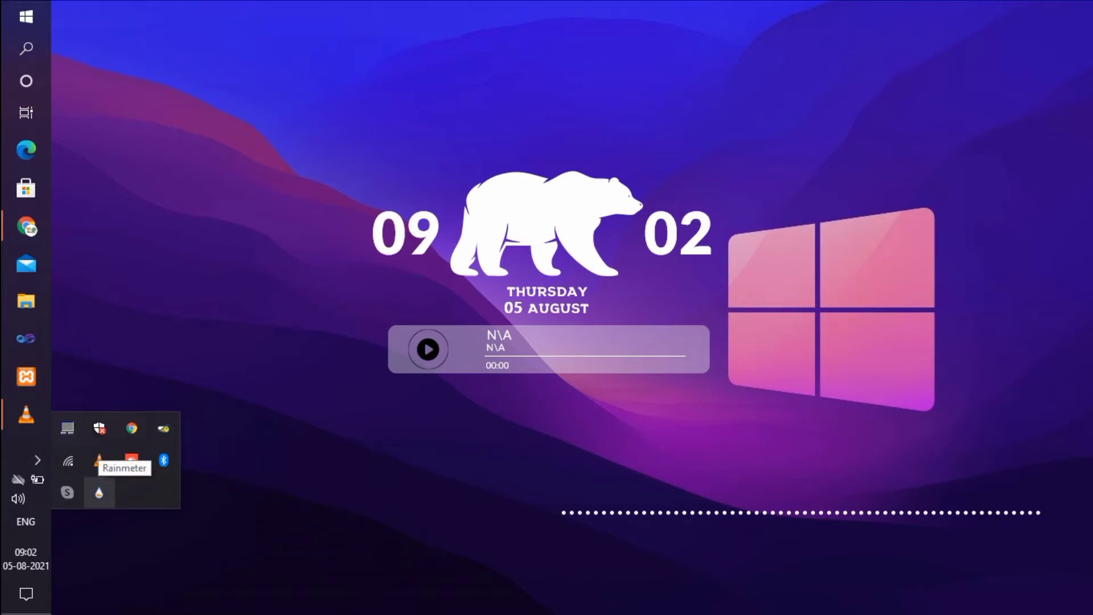
click(99, 491)
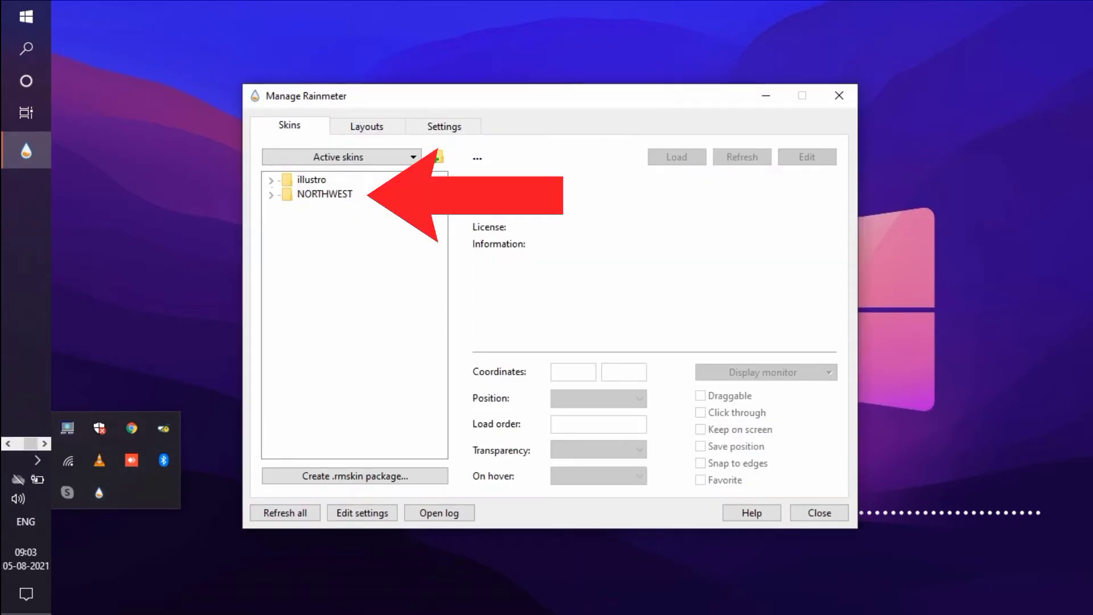
click(271, 194)
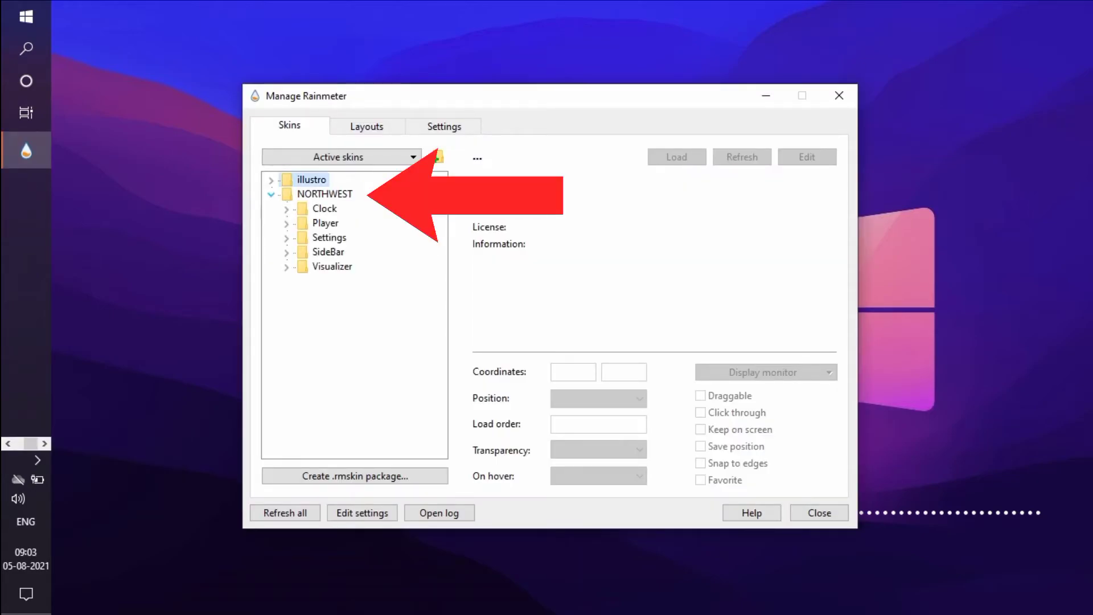
click(324, 208)
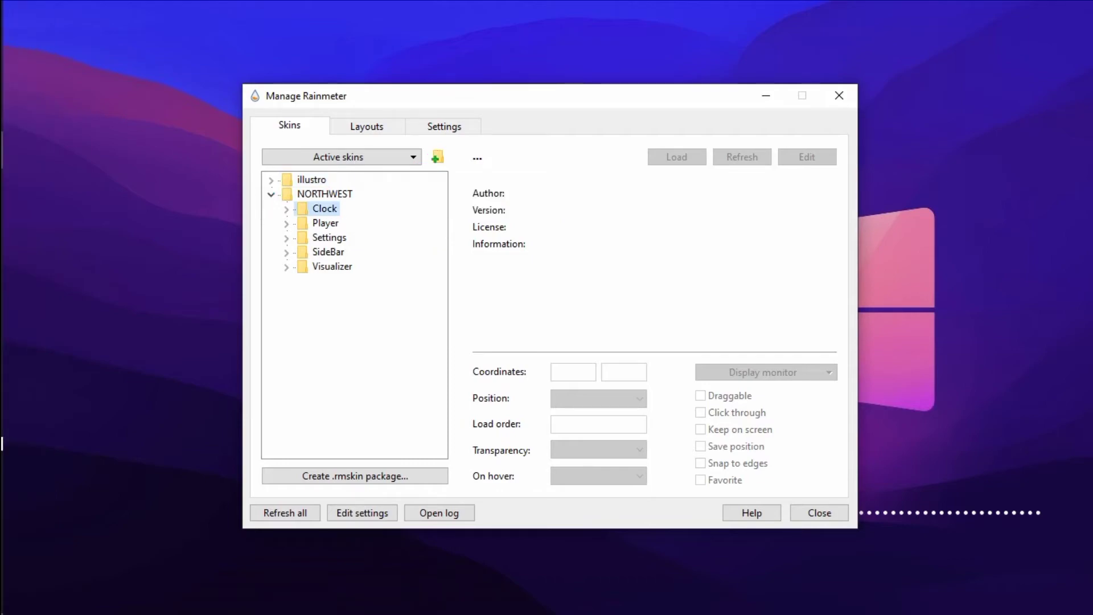
key(Right)
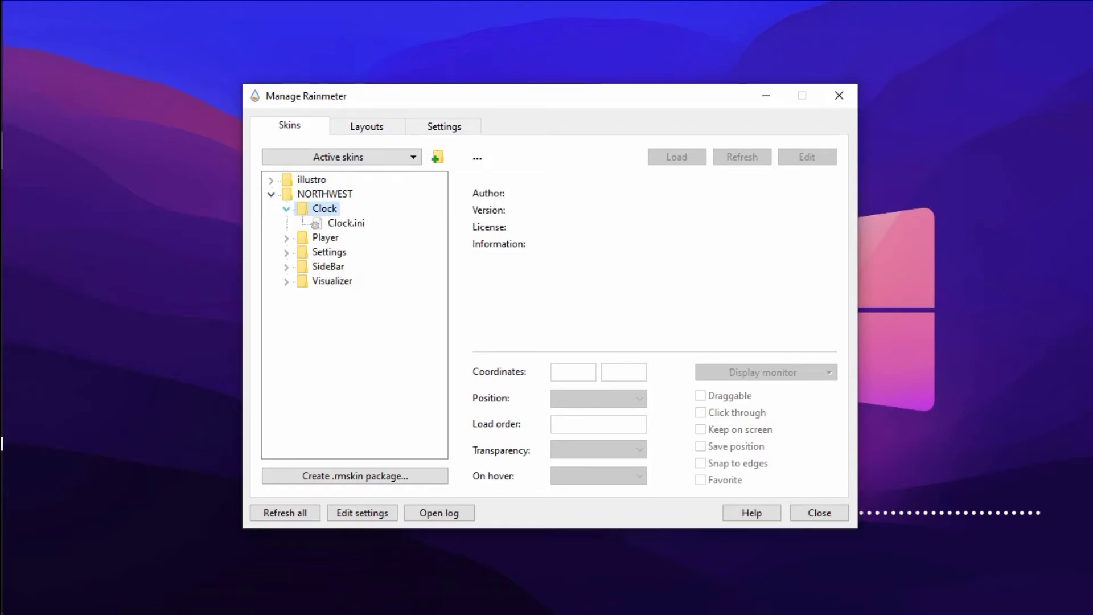
click(346, 222)
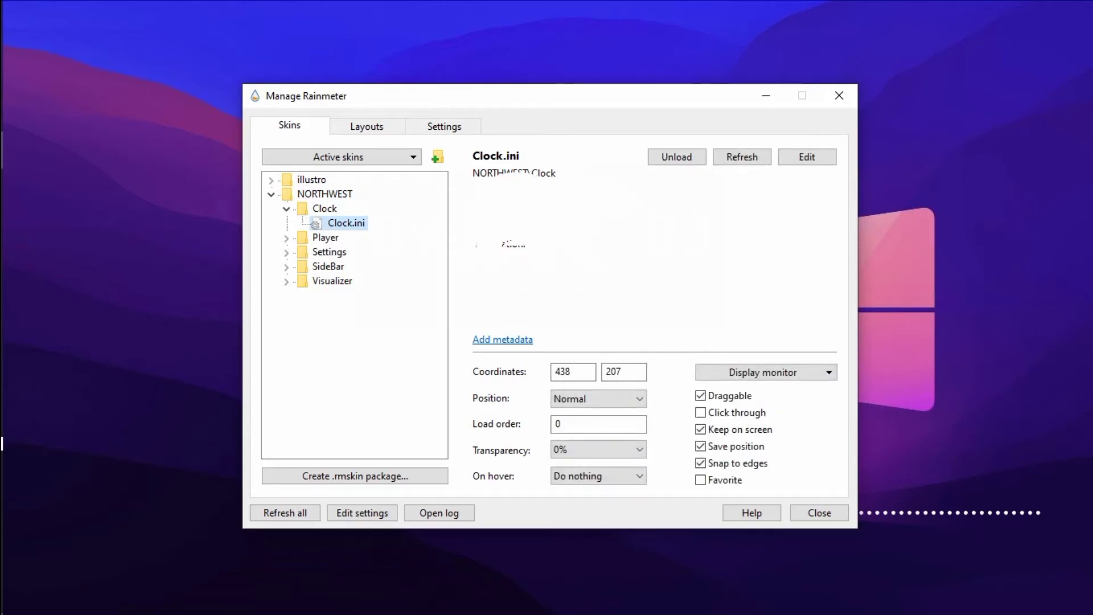
click(598, 398)
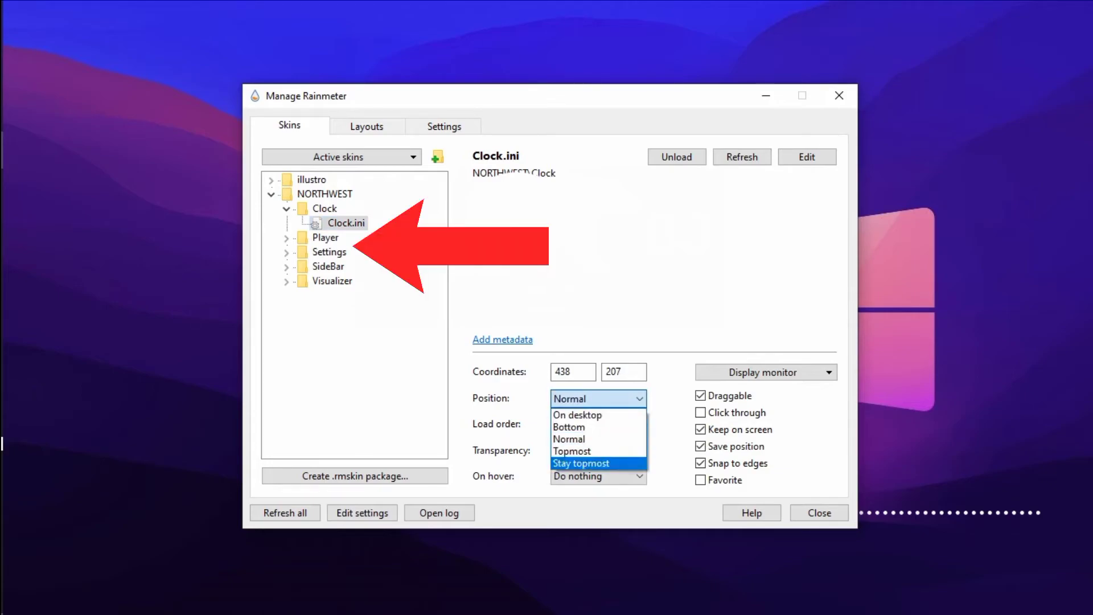
click(577, 414)
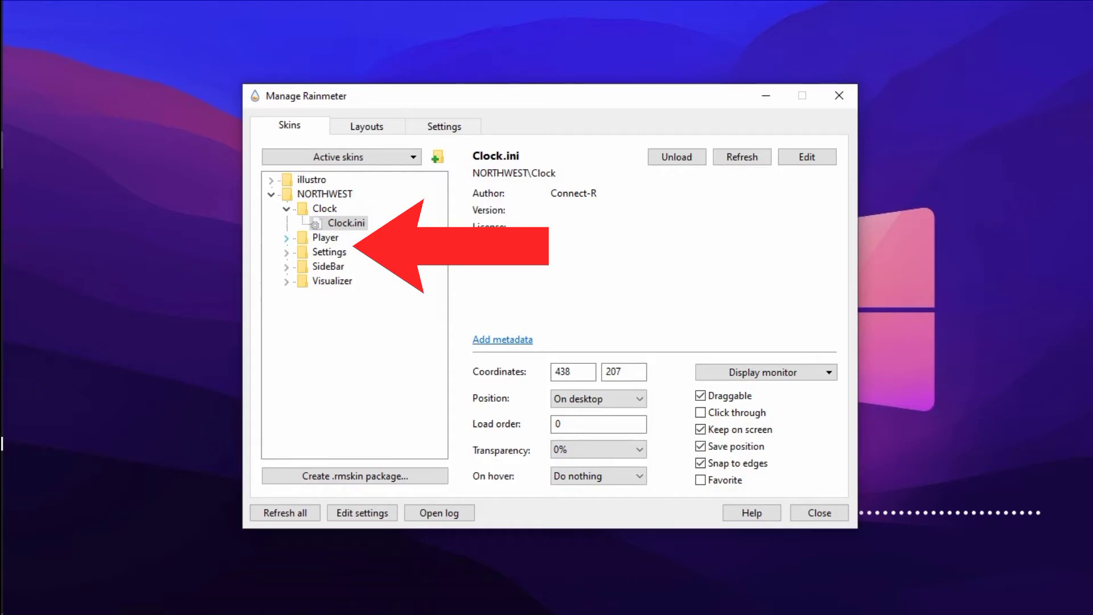
Step: Select the Player folder of the NORTHWEST skin in the Manage Rainmeter window
click(325, 237)
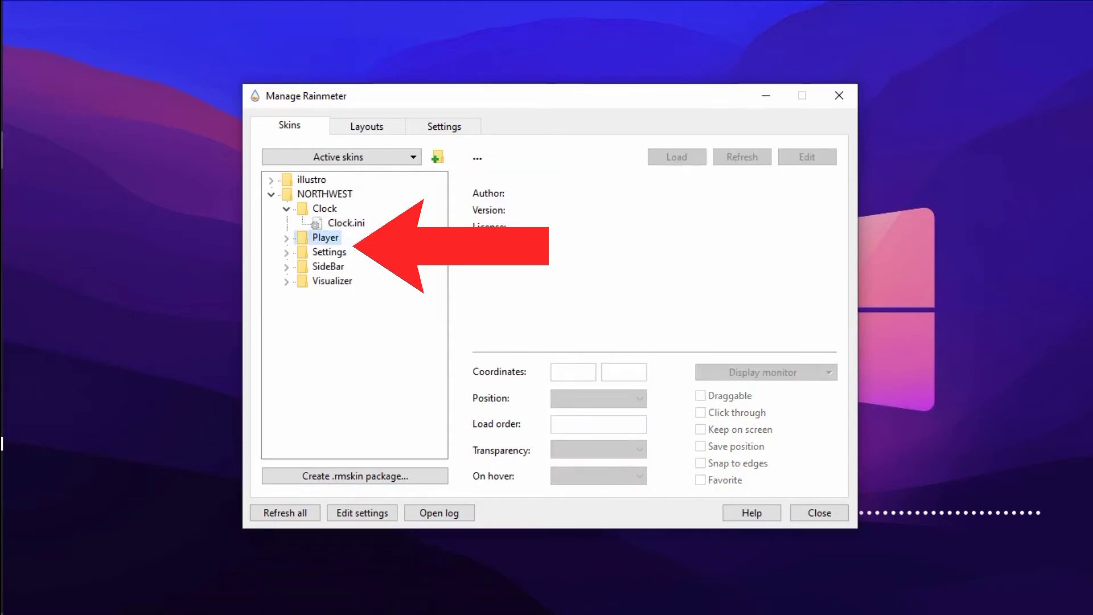
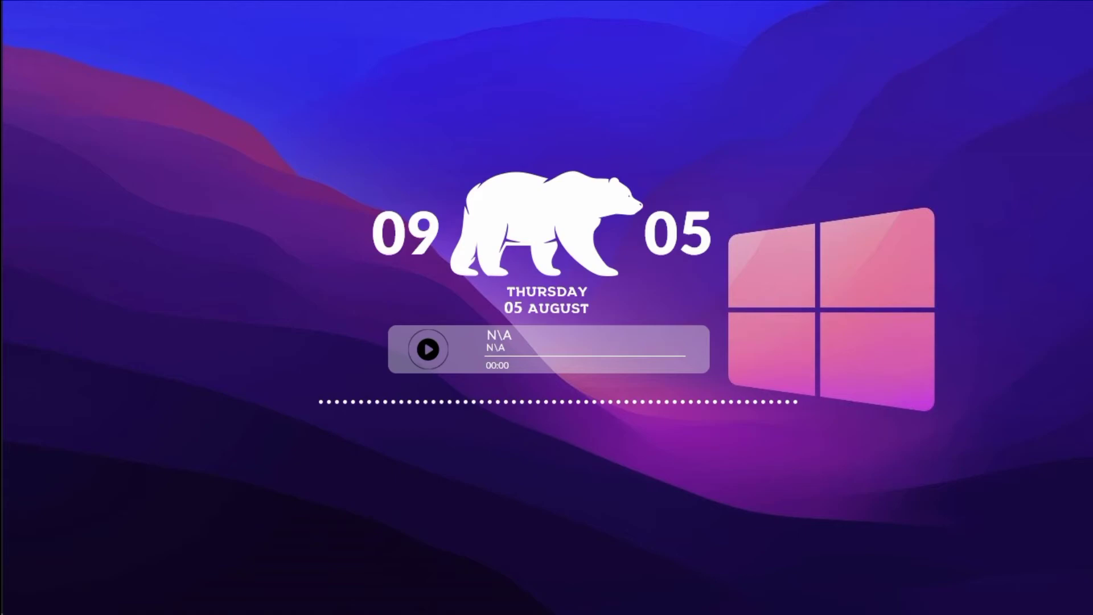
Step: Switch to Chrome and open winstep.net/nexus.asp in a new tab
mouse_move(17, 479)
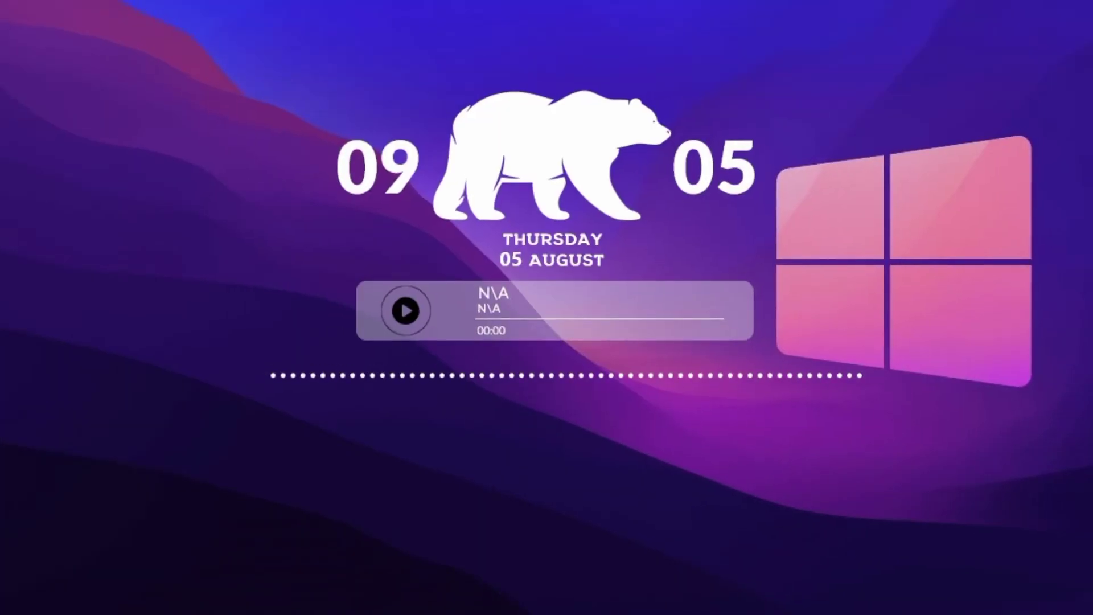
mouse_move(3, 415)
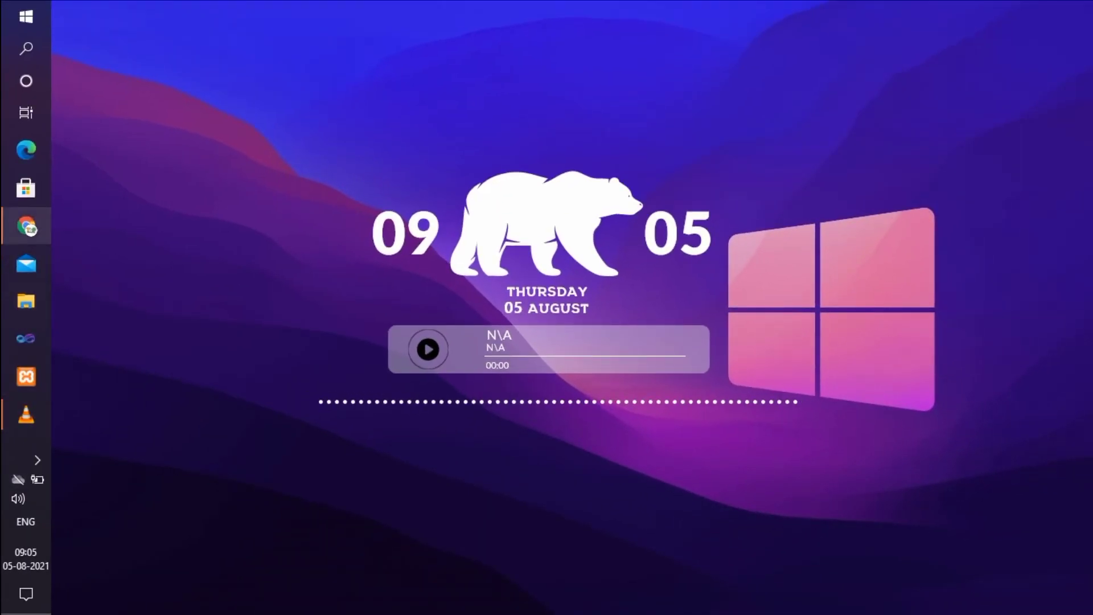
click(25, 226)
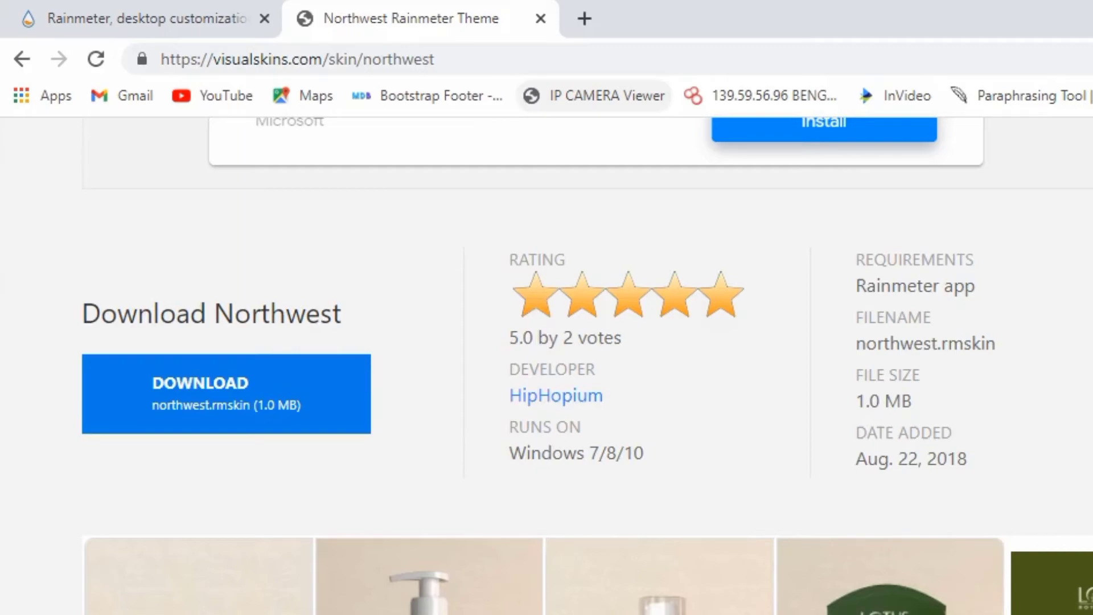
click(584, 18)
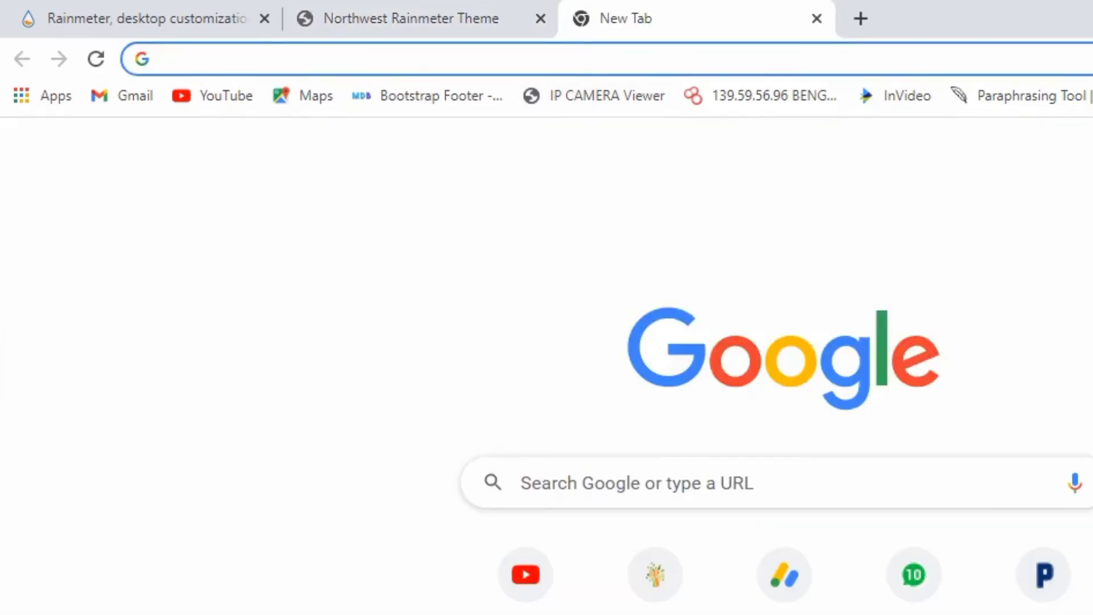
text(win)
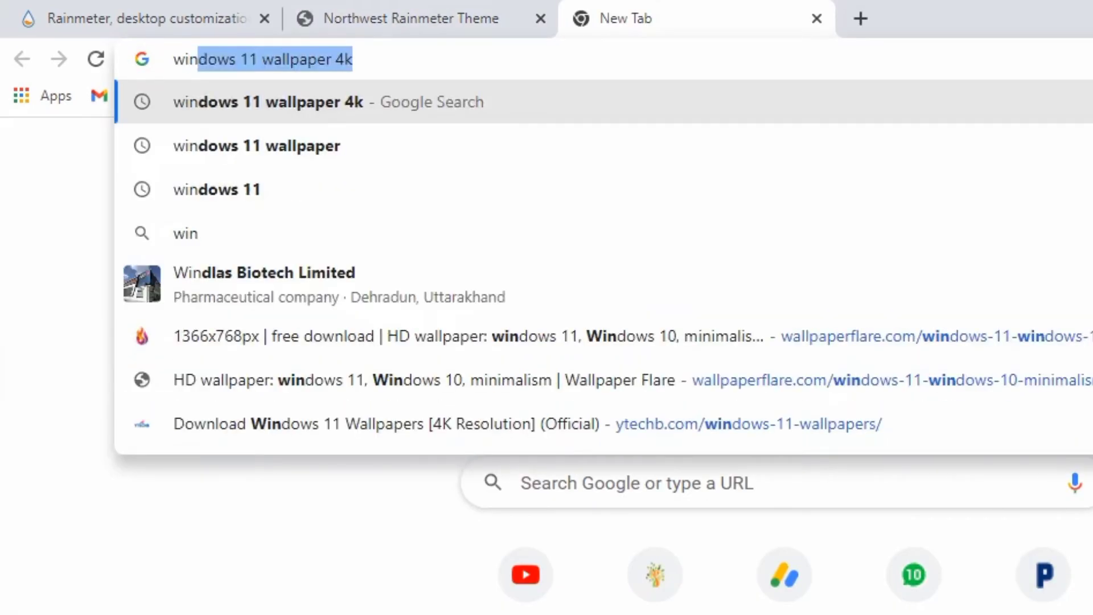
text(step)
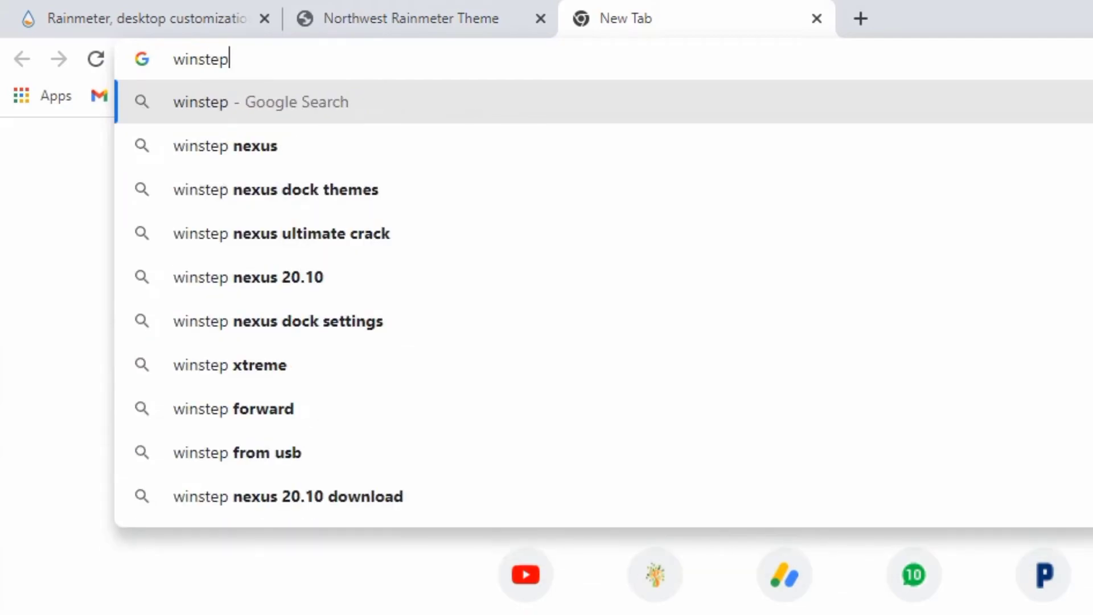
text(.n)
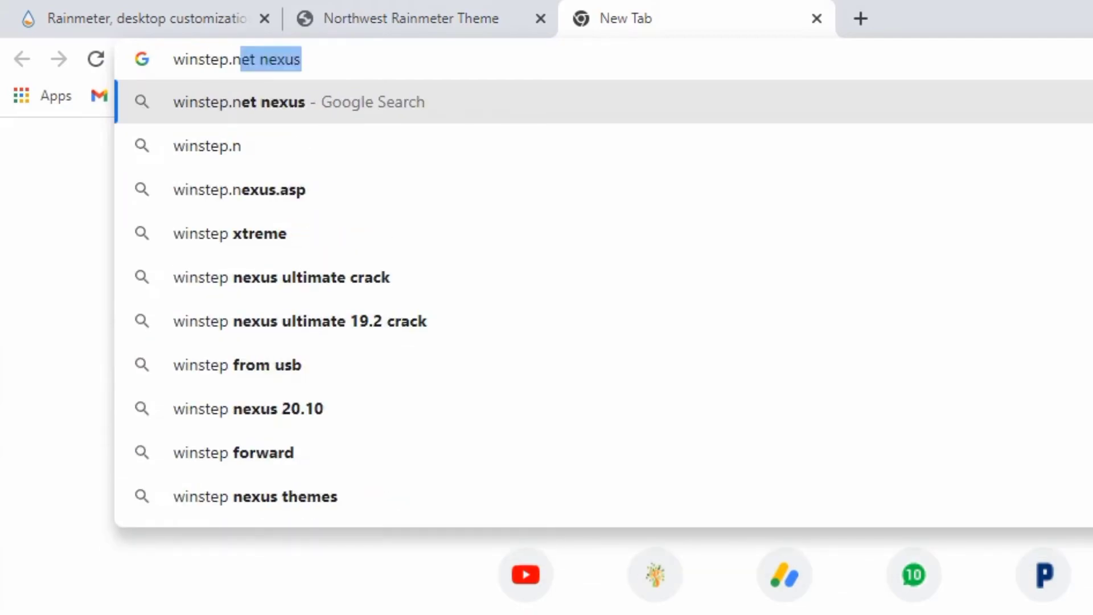
text(et)
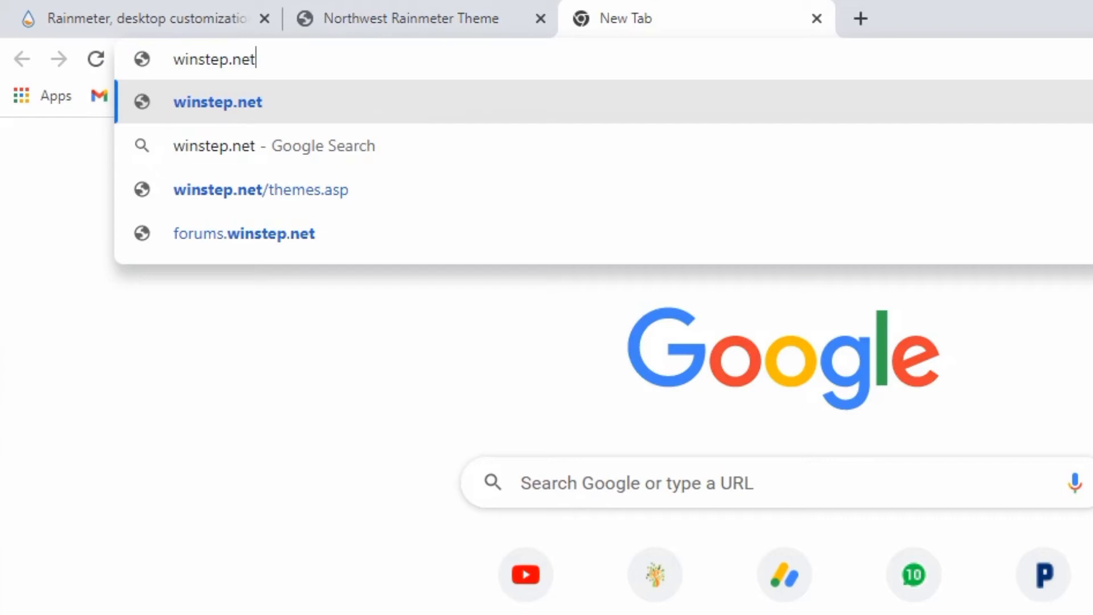
text(/)
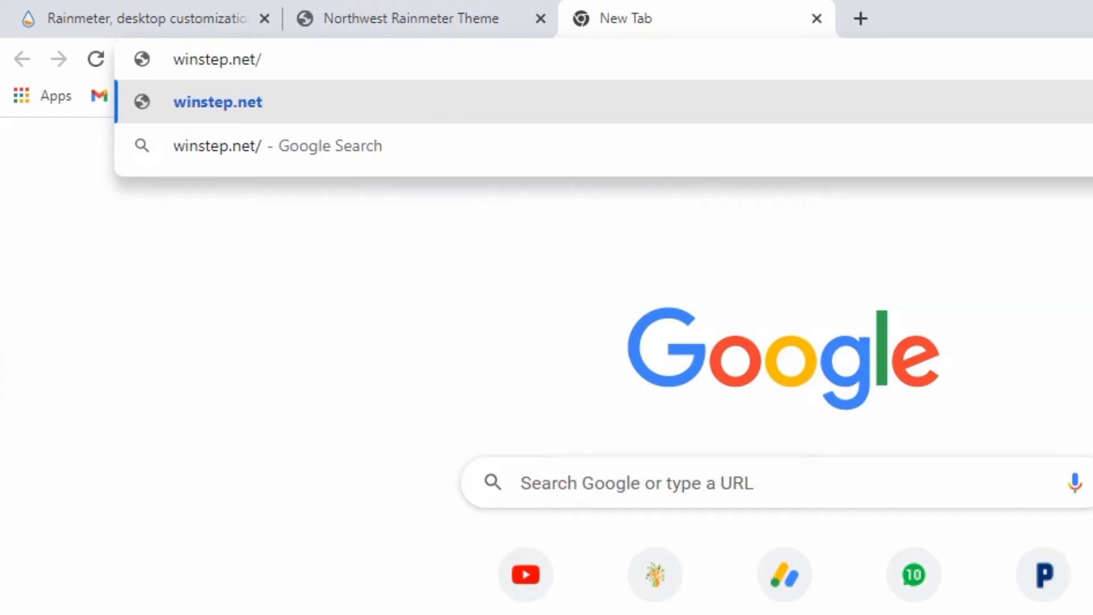
text(ne)
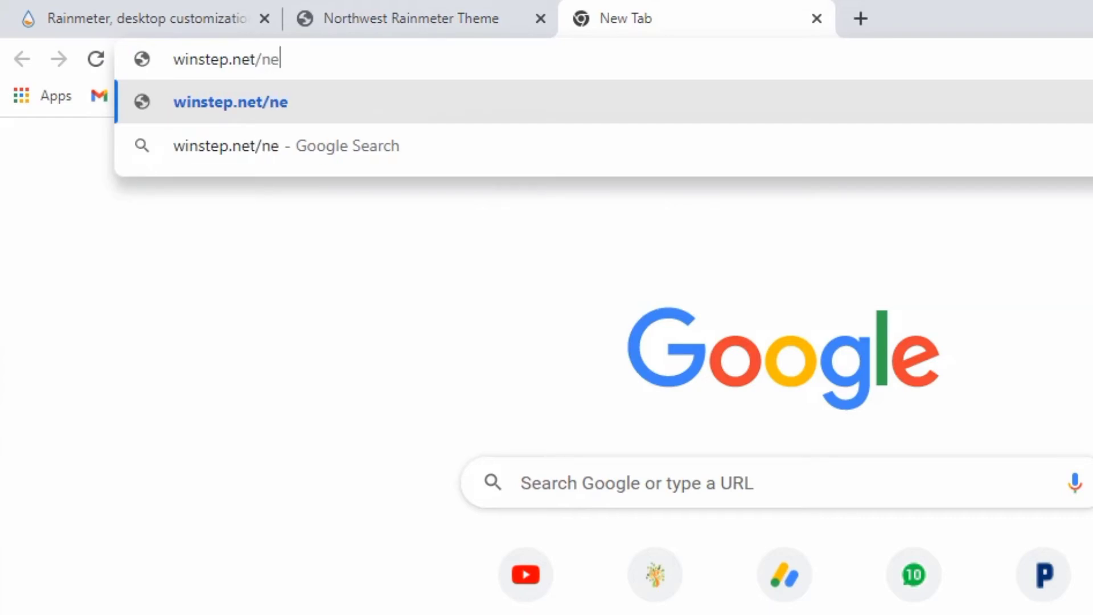
text(xus)
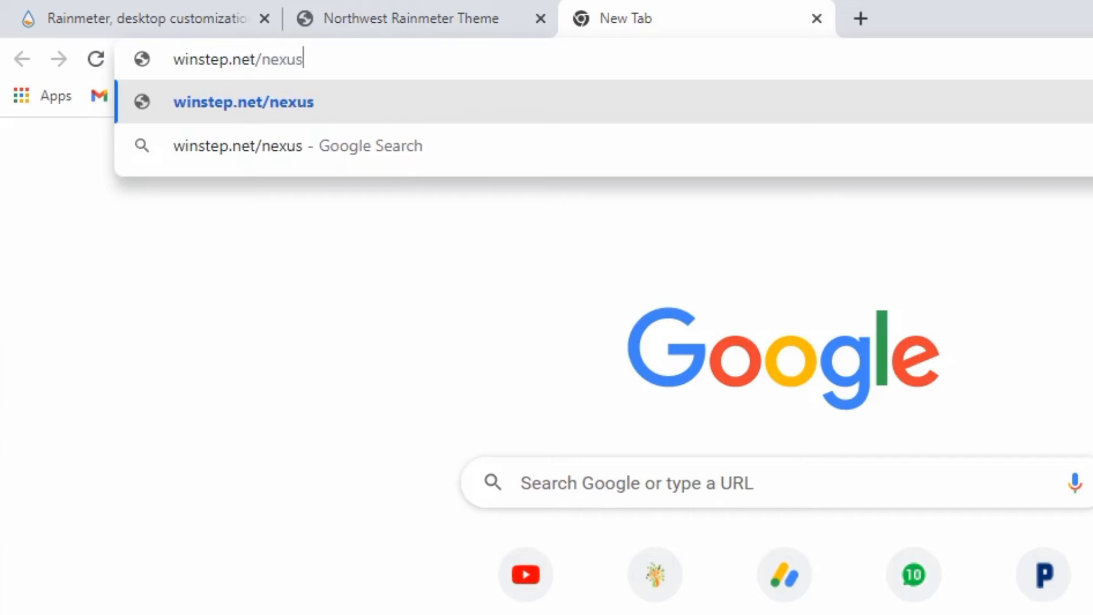
text(.asp)
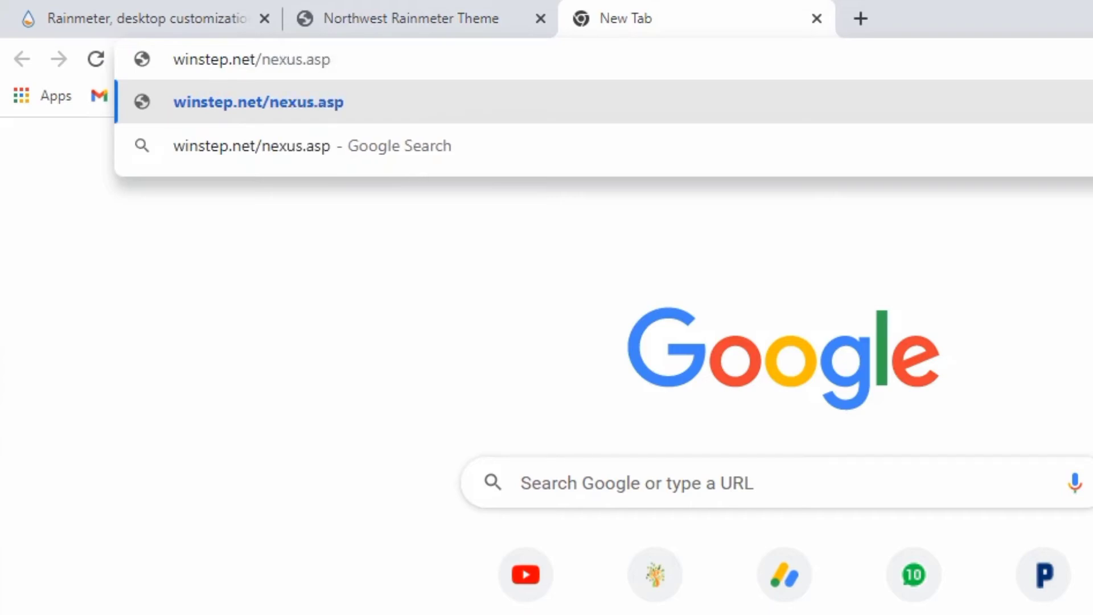
key(Return)
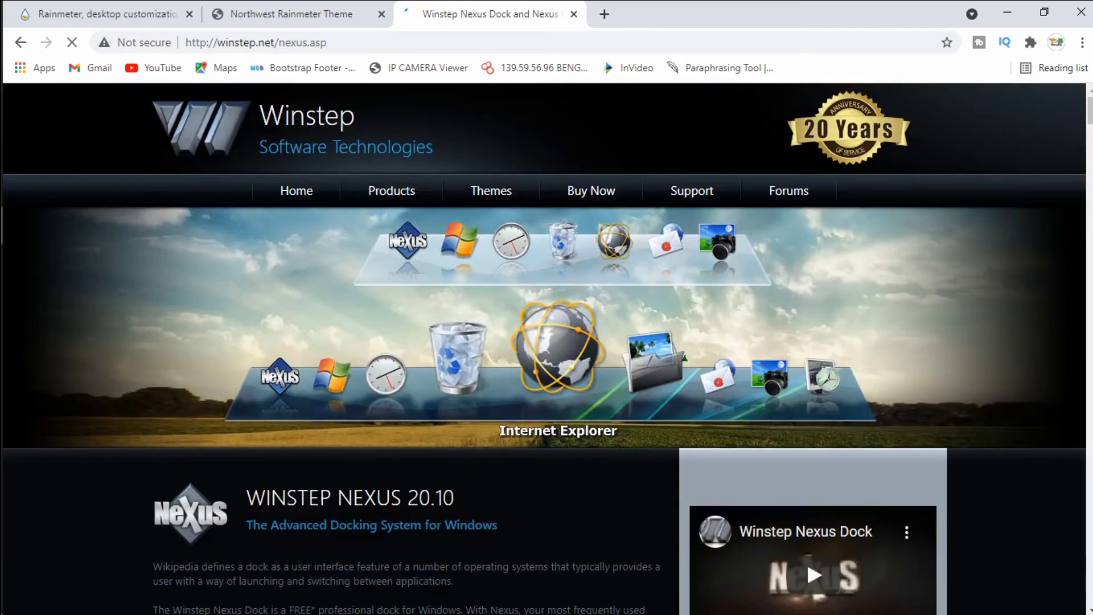
Step: Download the free Winstep Nexus dock and finish its setup wizard with Launch Nexus enabled
scroll(547, 341, down, 7)
scroll(410, 341, down, 15)
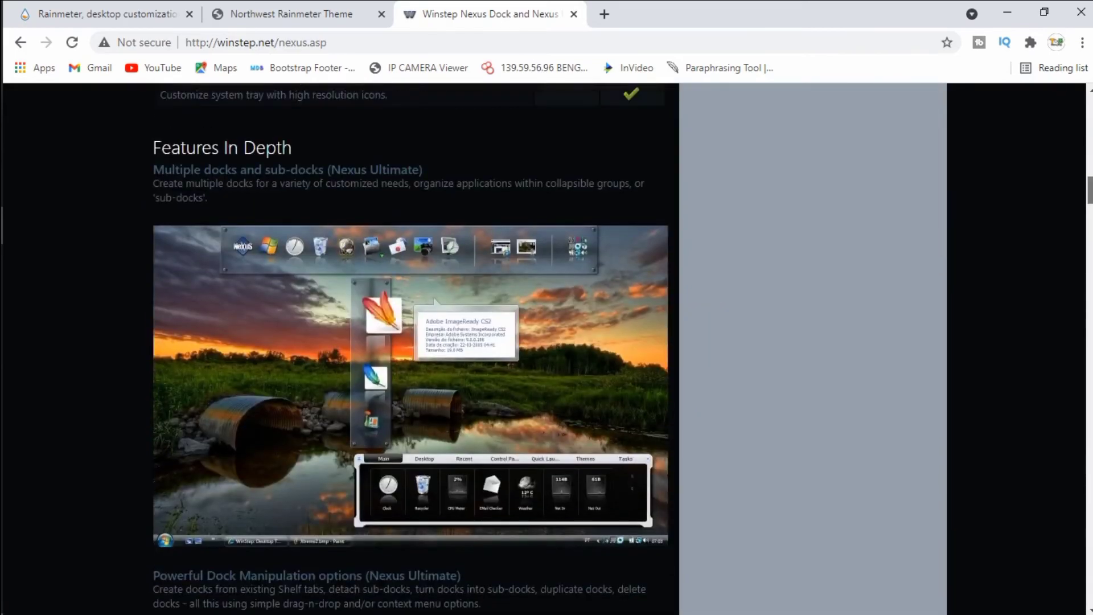
scroll(410, 341, up, 13)
scroll(410, 342, up, 5)
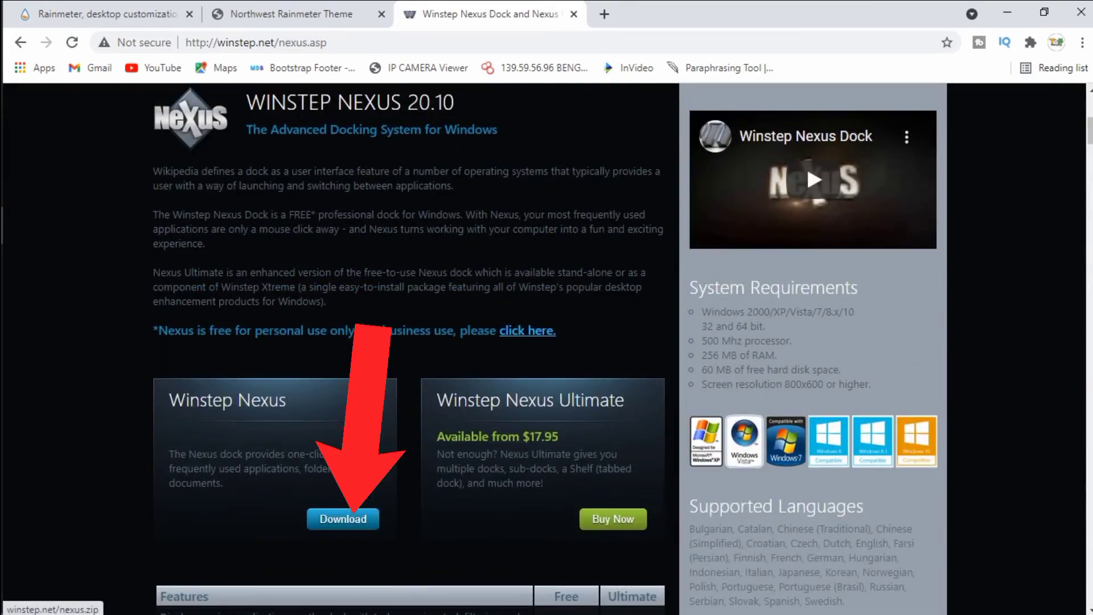
click(343, 518)
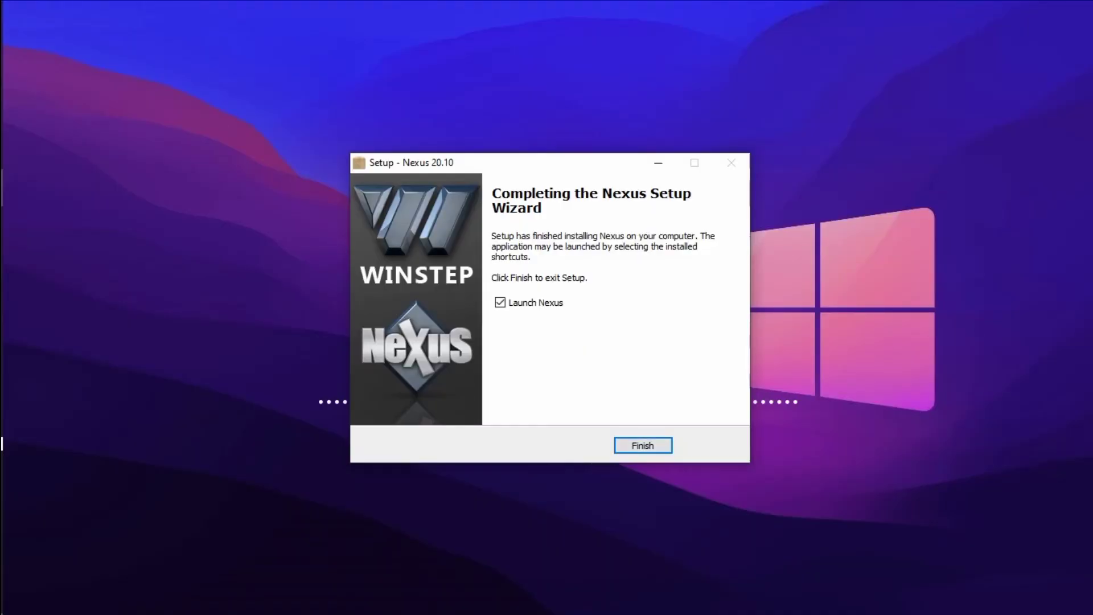
key(Return)
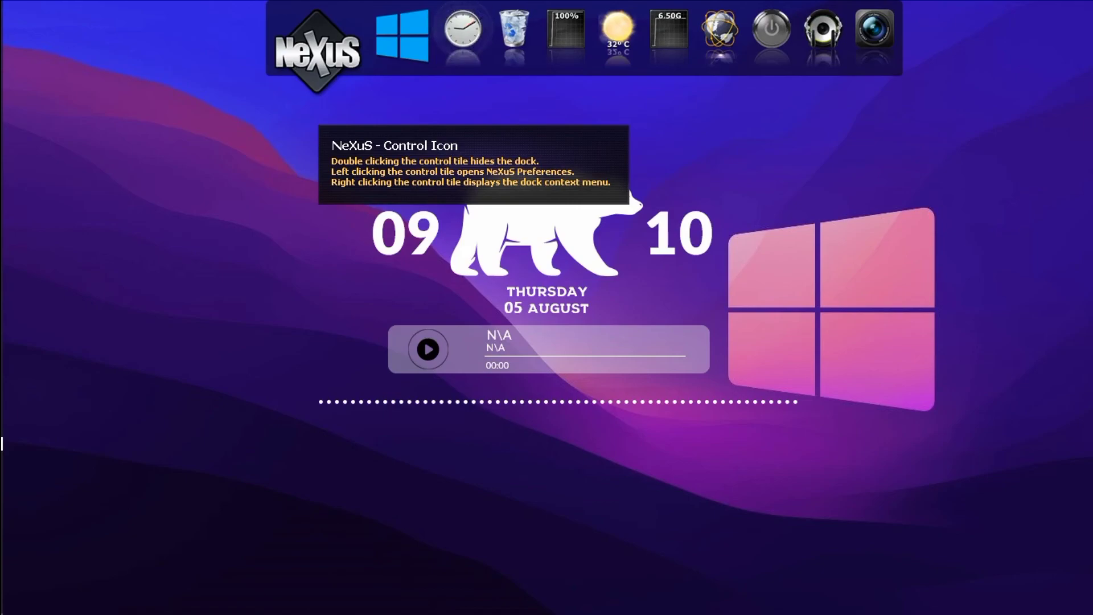
Step: Set the Nexus dock's screen position to Bottom Screen Edge
right_click(317, 51)
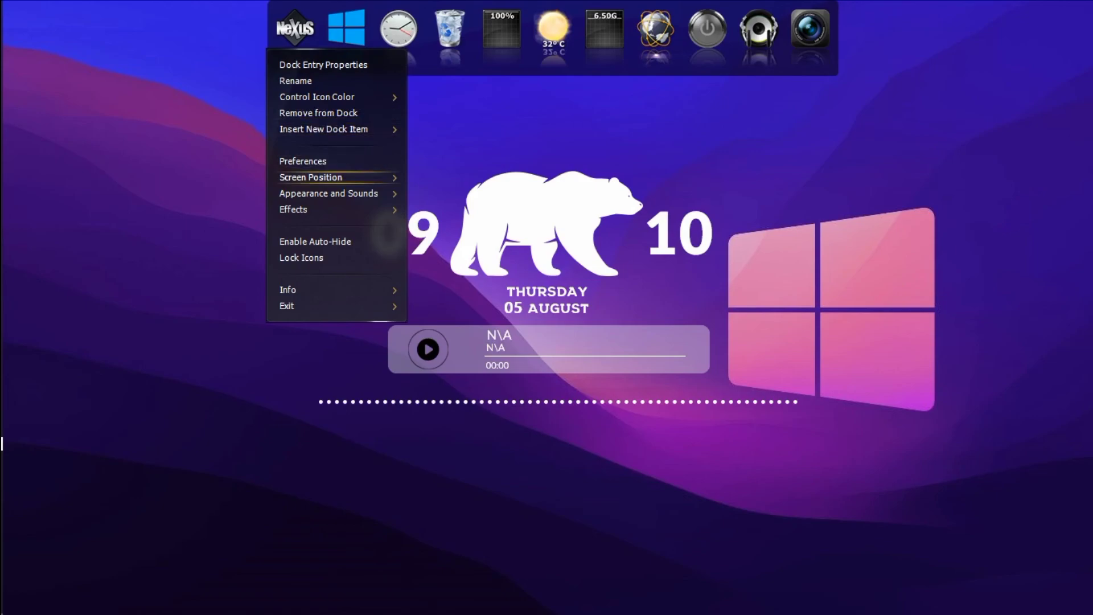
mouse_move(318, 177)
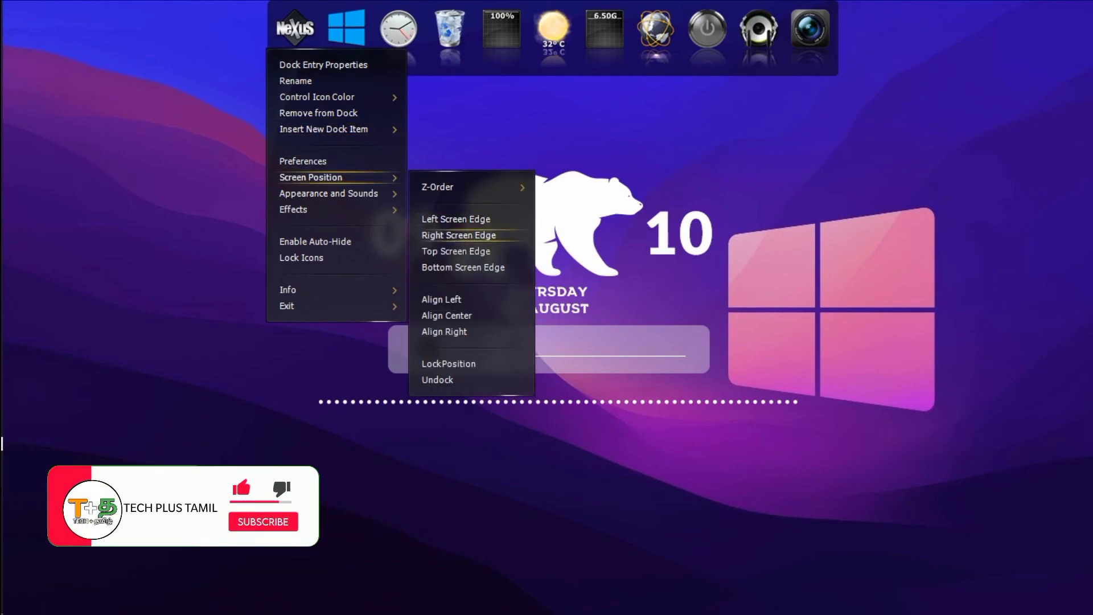
click(463, 267)
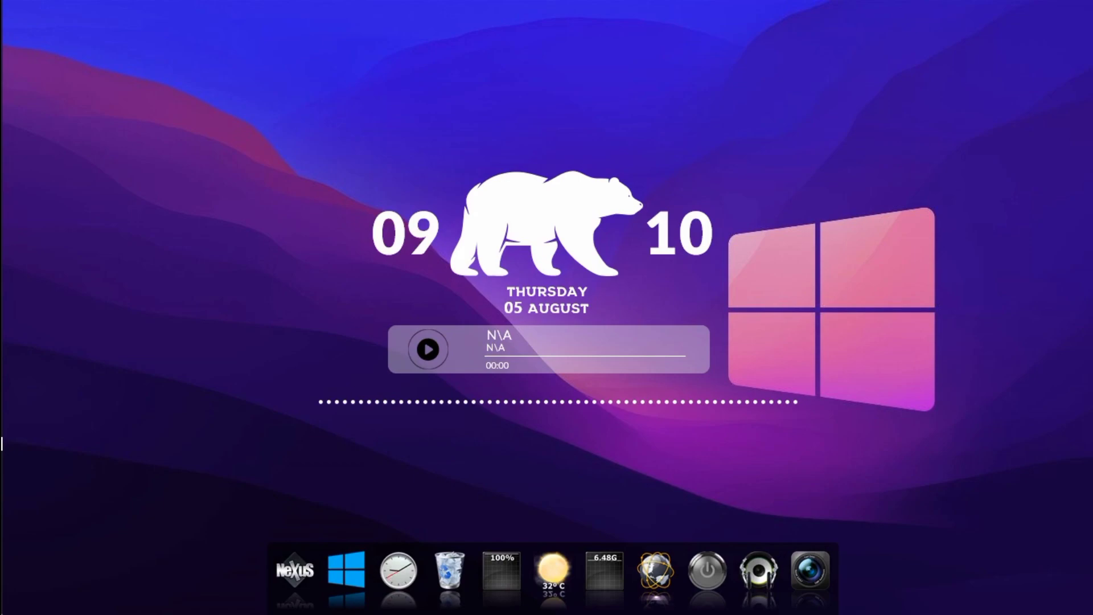
mouse_move(2, 442)
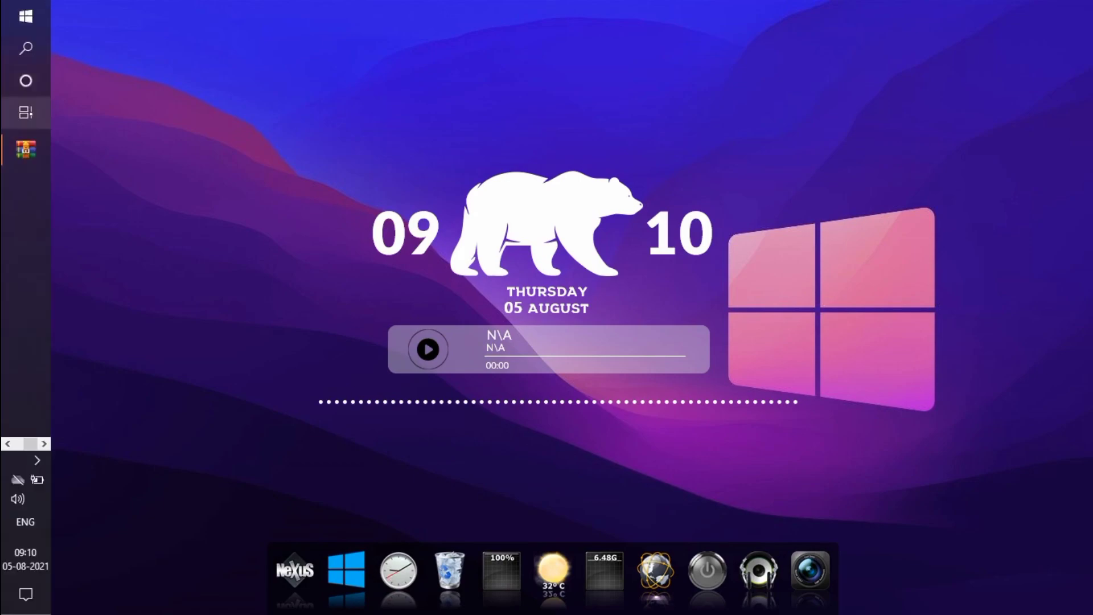